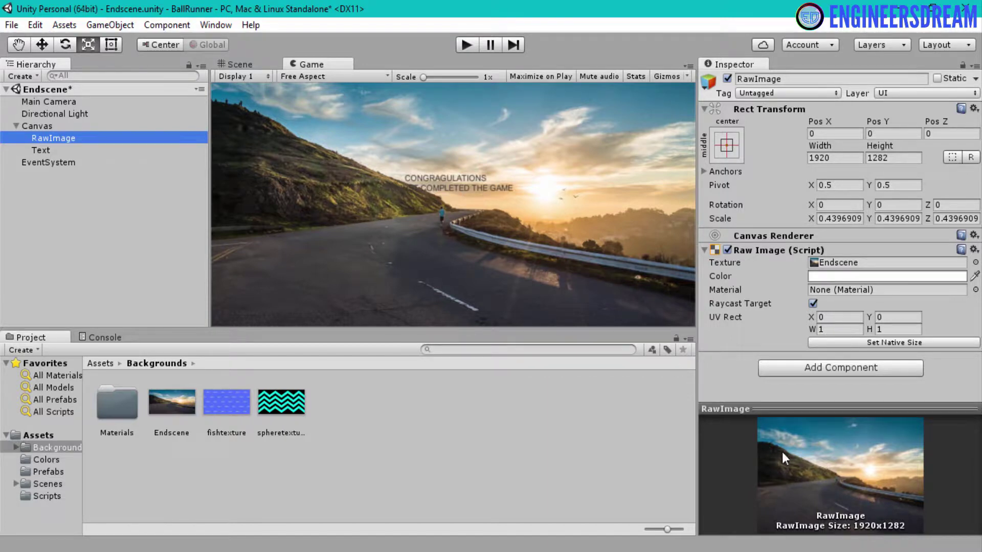
Step: Check which fonts are available for the Canvas's Text object, leaving its font unchanged
{"action": "left_click", "coordinate": [104, 151]}
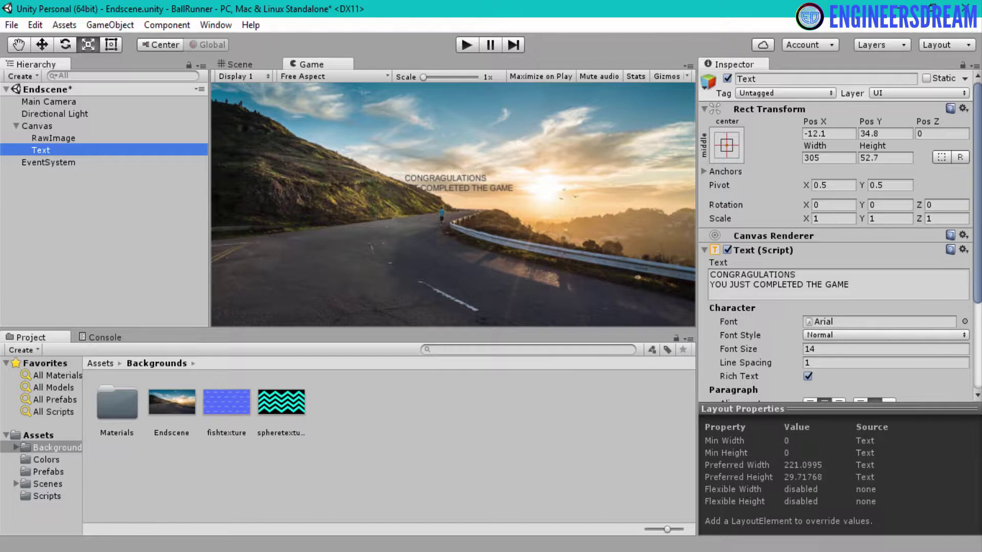
{"action": "left_click", "coordinate": [965, 322]}
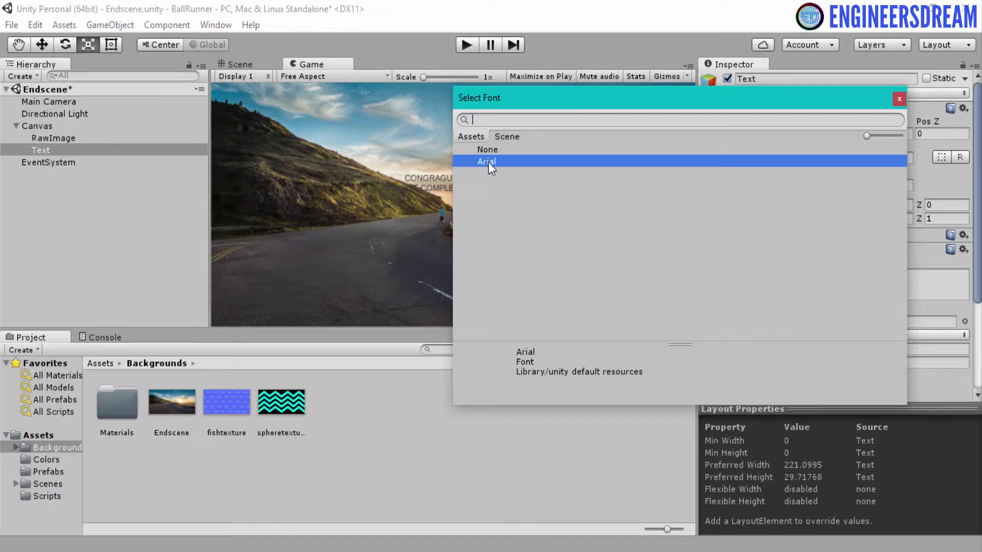
{"action": "left_click", "coordinate": [898, 100]}
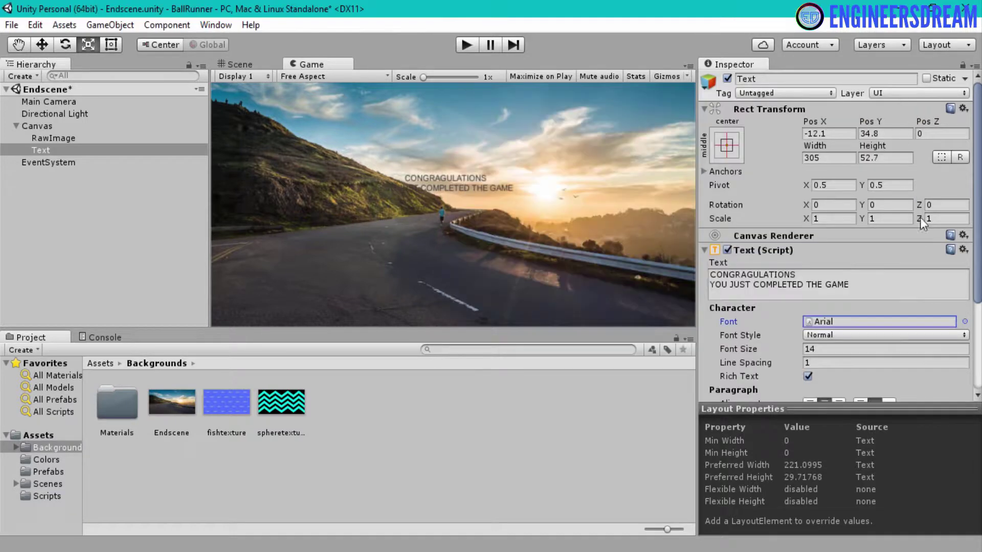
{"action": "left_click", "coordinate": [965, 322]}
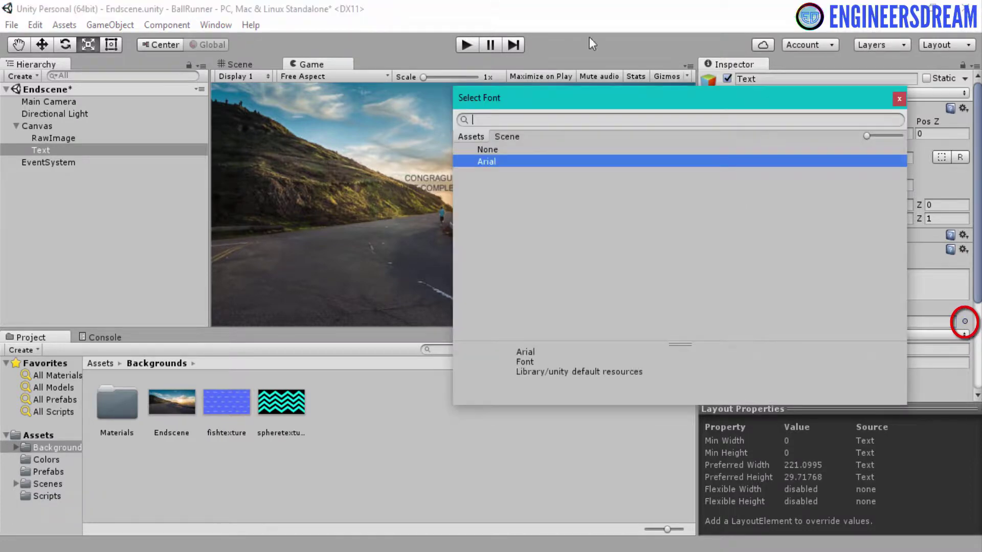
{"action": "left_click", "coordinate": [899, 100]}
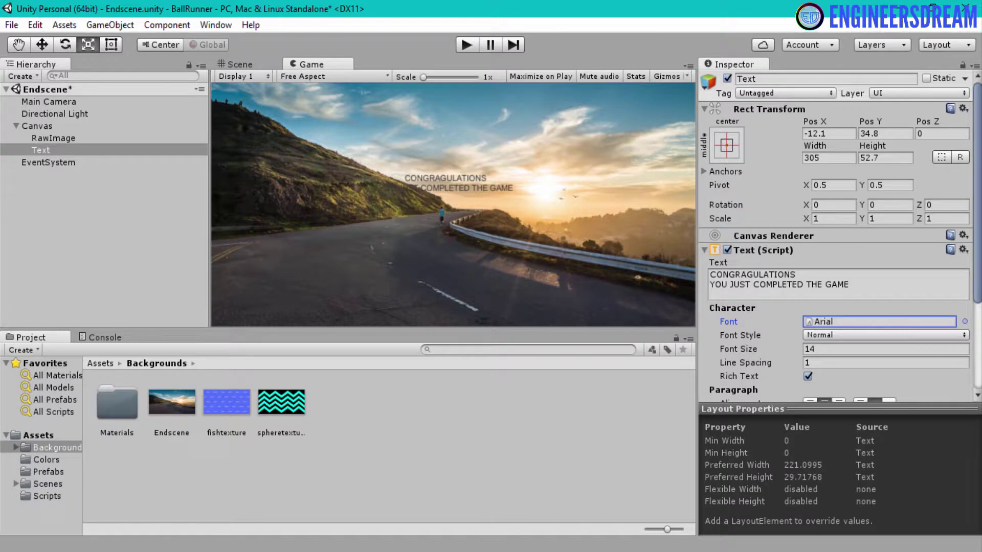
Step: Switch to the web browser and open dafont.com in a new tab
{"action": "key", "text": "alt+Tab"}
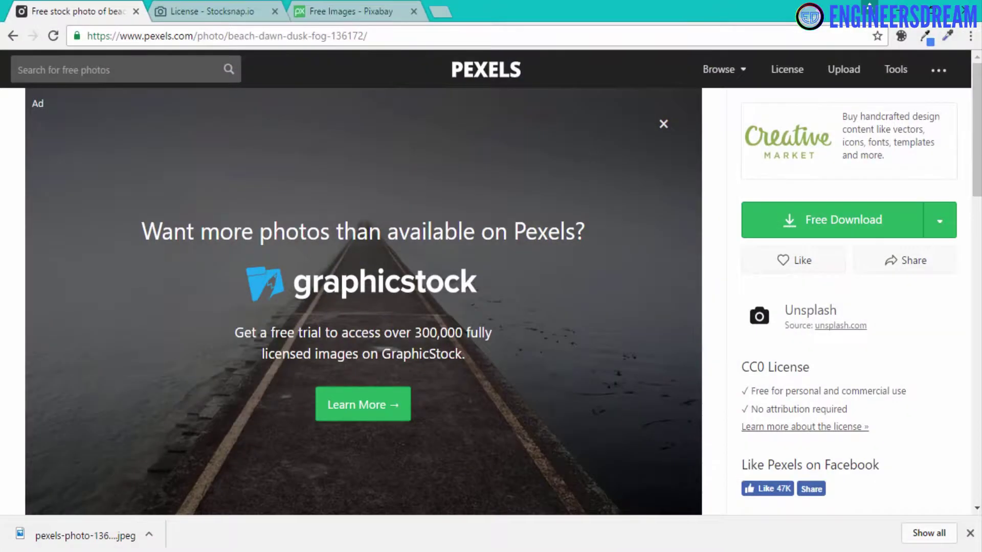
{"action": "left_click", "coordinate": [439, 10]}
{"action": "type", "text": "da"}
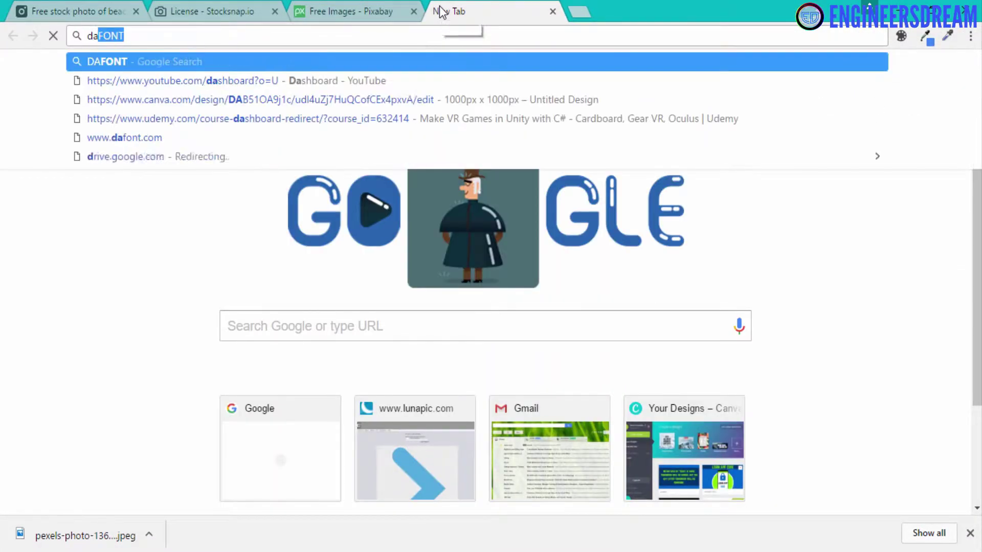
{"action": "type", "text": "font"}
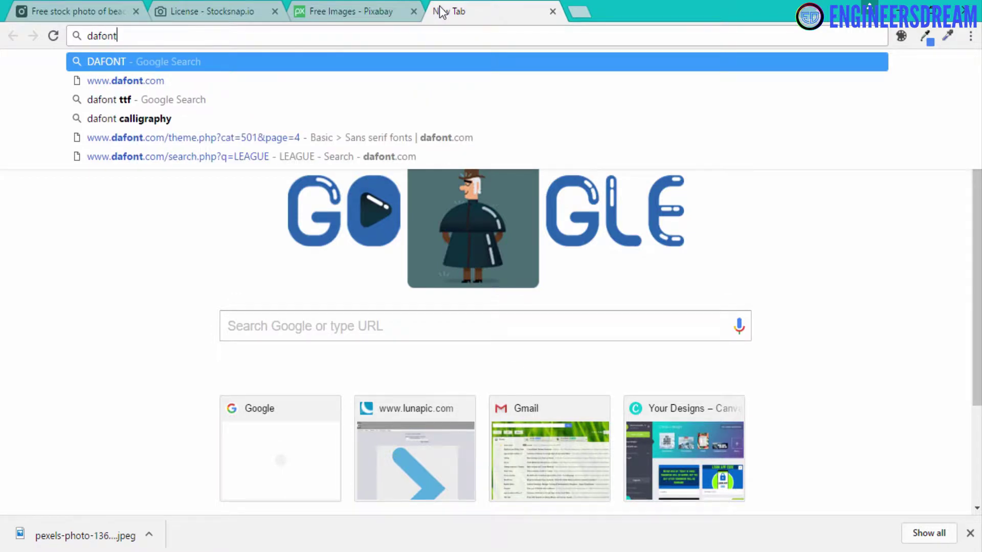
{"action": "type", "text": ".com"}
{"action": "key", "text": "Return"}
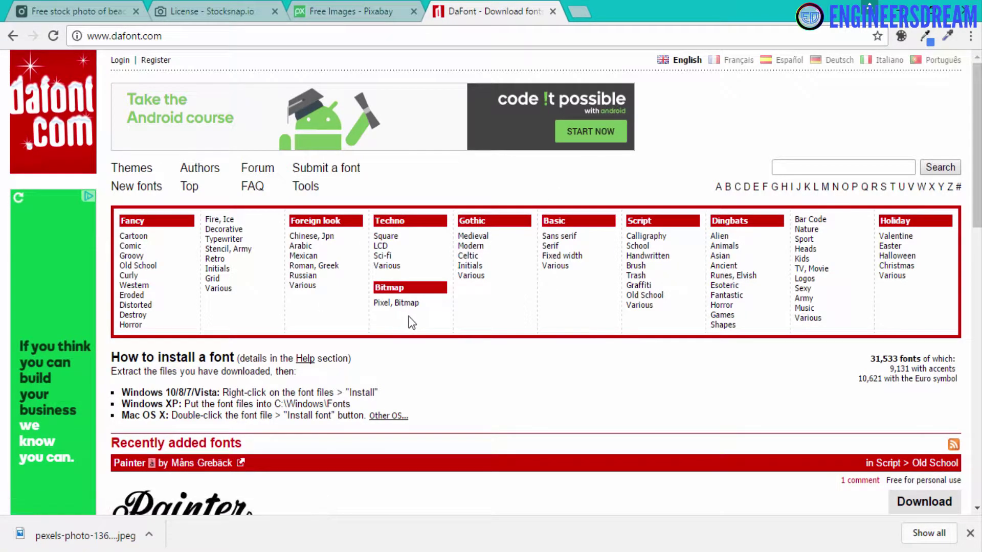
Step: Look over the DaFont home page, examining the font categories, installation notes and recently added fonts
{"action": "scroll", "coordinate": [411, 324], "scroll_direction": "down", "scroll_amount": 3}
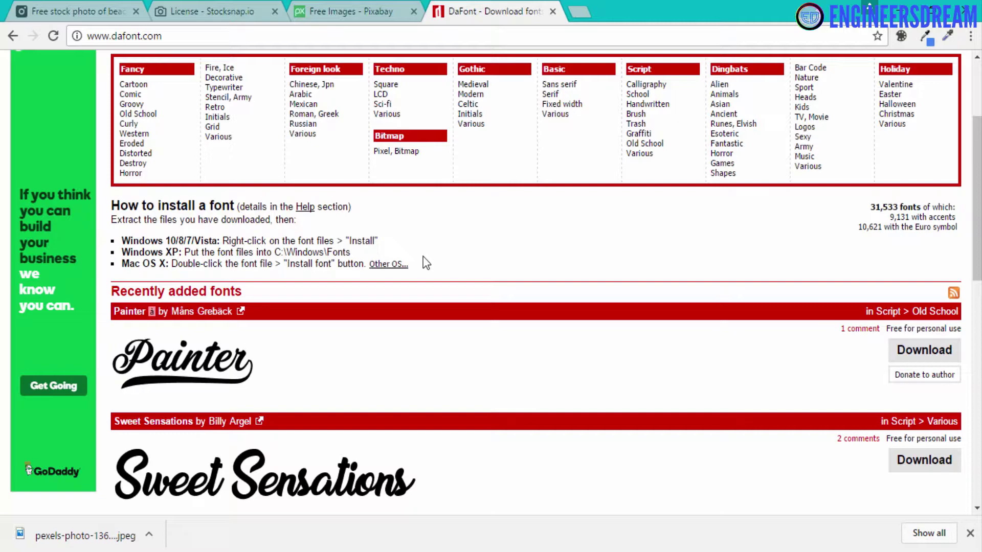
{"action": "scroll", "coordinate": [423, 261], "scroll_direction": "up", "scroll_amount": 3}
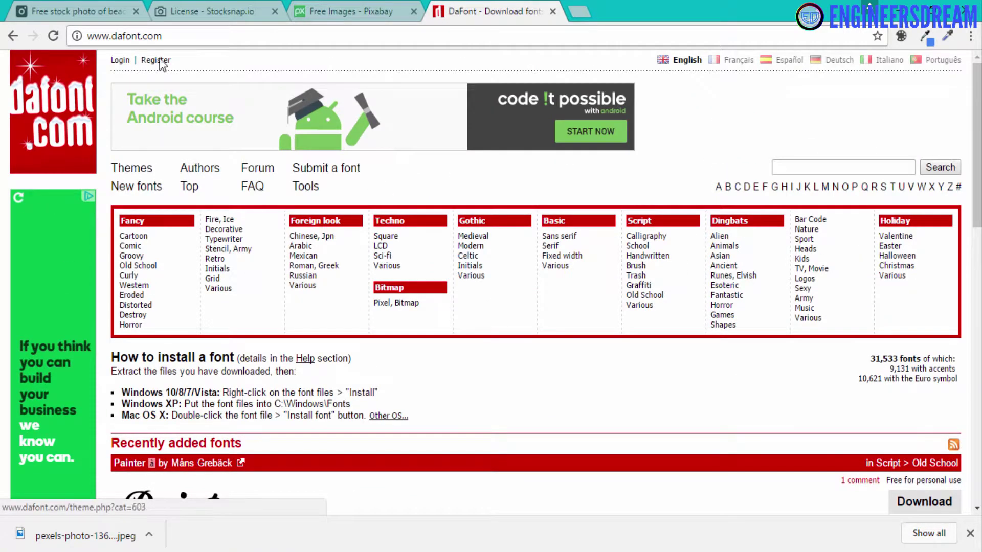
{"action": "scroll", "coordinate": [531, 370], "scroll_direction": "down", "scroll_amount": 4}
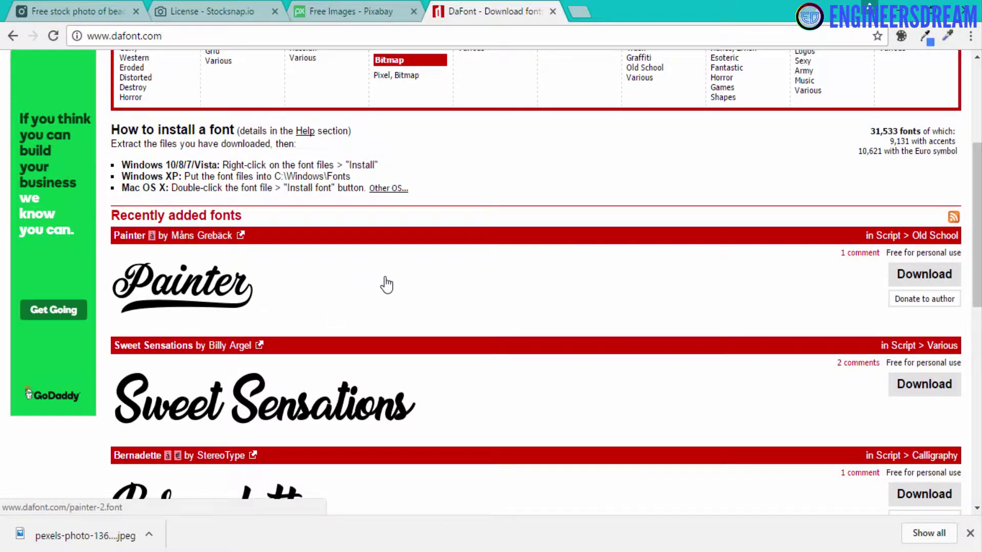
{"action": "scroll", "coordinate": [387, 284], "scroll_direction": "down", "scroll_amount": 1}
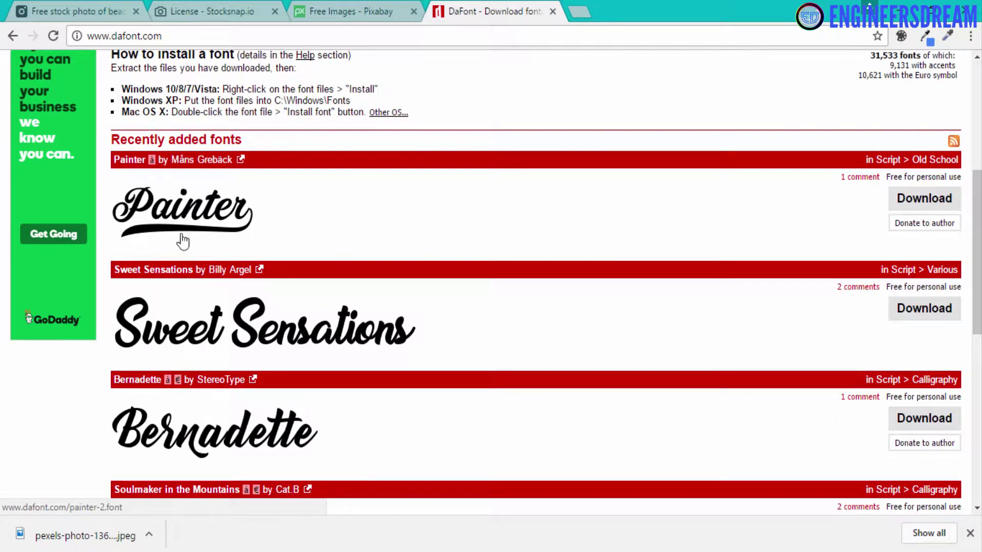
{"action": "scroll", "coordinate": [326, 288], "scroll_direction": "down", "scroll_amount": 4}
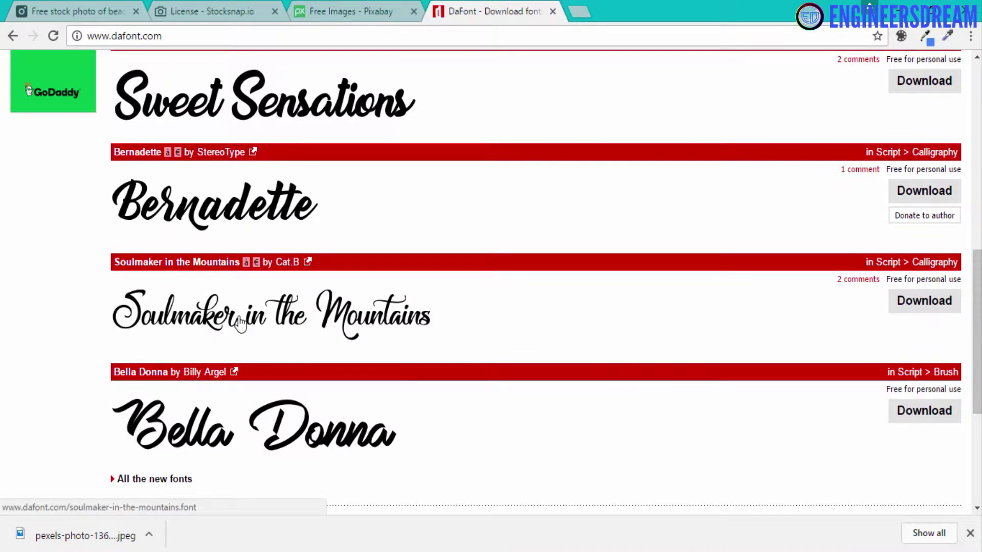
{"action": "scroll", "coordinate": [240, 322], "scroll_direction": "down", "scroll_amount": 3}
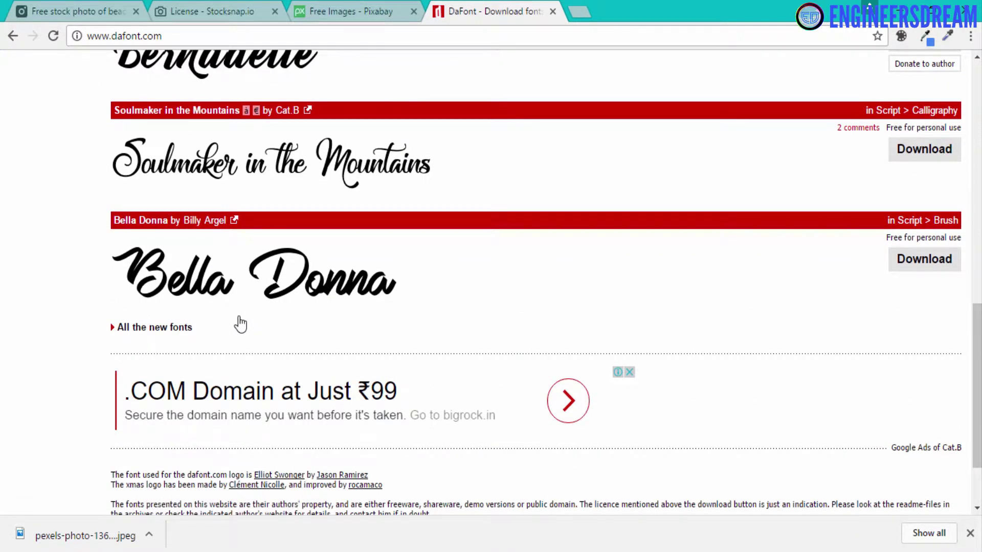
{"action": "left_click", "coordinate": [970, 533]}
{"action": "scroll", "coordinate": [318, 282], "scroll_direction": "up", "scroll_amount": 9}
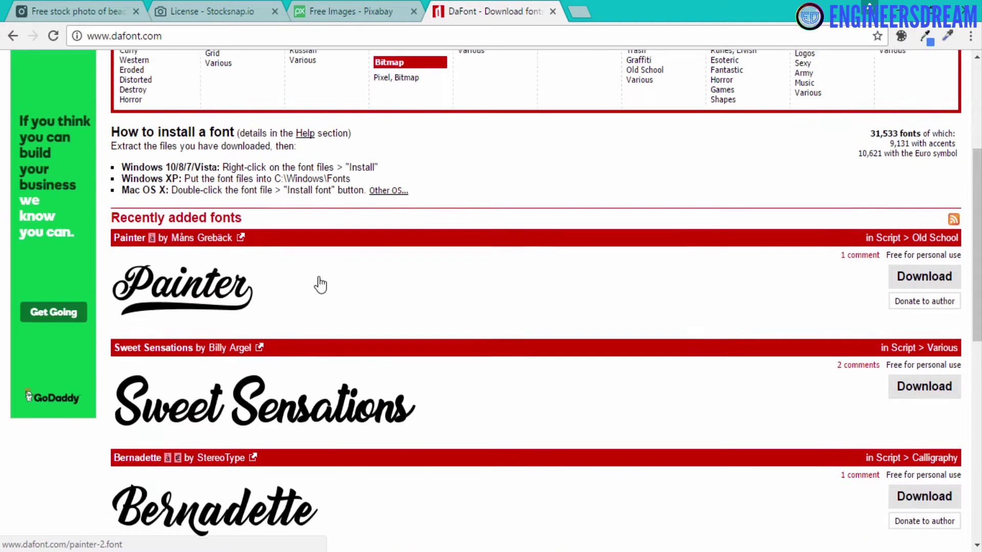
{"action": "scroll", "coordinate": [320, 285], "scroll_direction": "up", "scroll_amount": 5}
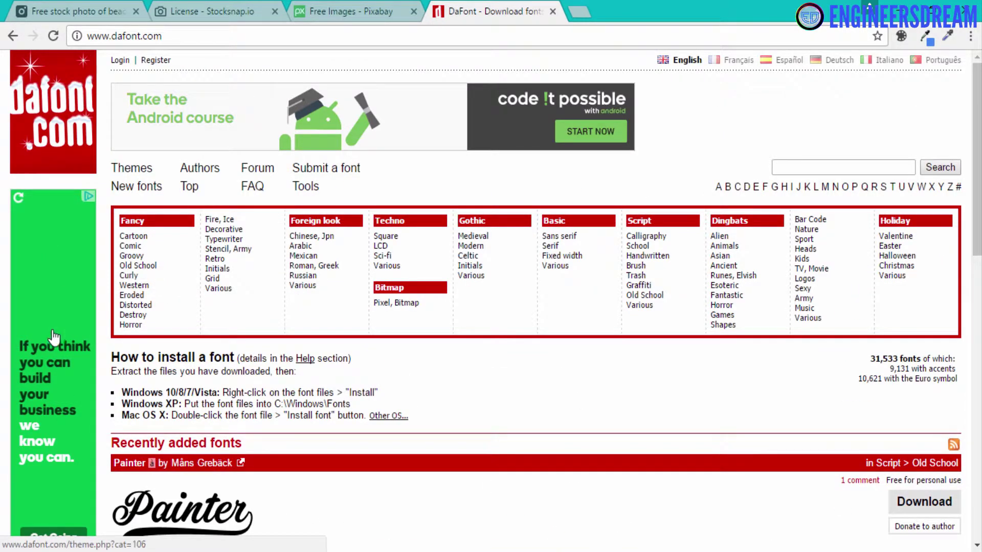
Step: Open the Fancy > Comic category and look through its first page of fonts
{"action": "left_click", "coordinate": [147, 249]}
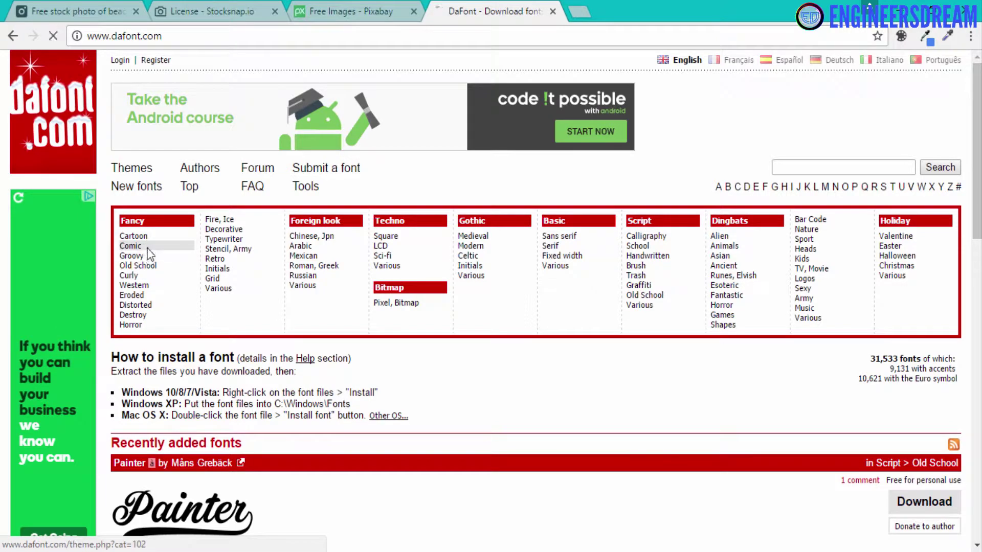
{"action": "scroll", "coordinate": [454, 331], "scroll_direction": "down", "scroll_amount": 1}
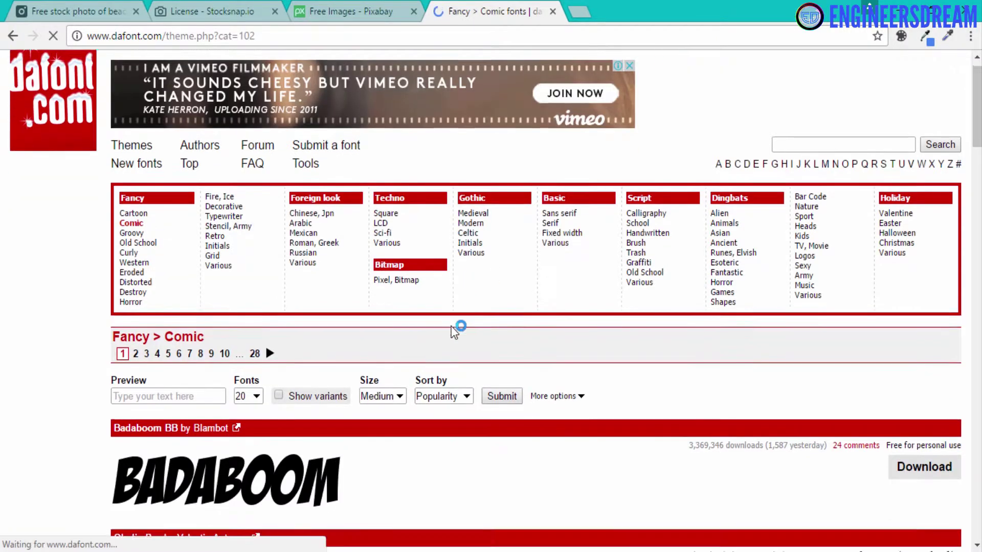
{"action": "scroll", "coordinate": [454, 332], "scroll_direction": "down", "scroll_amount": 5}
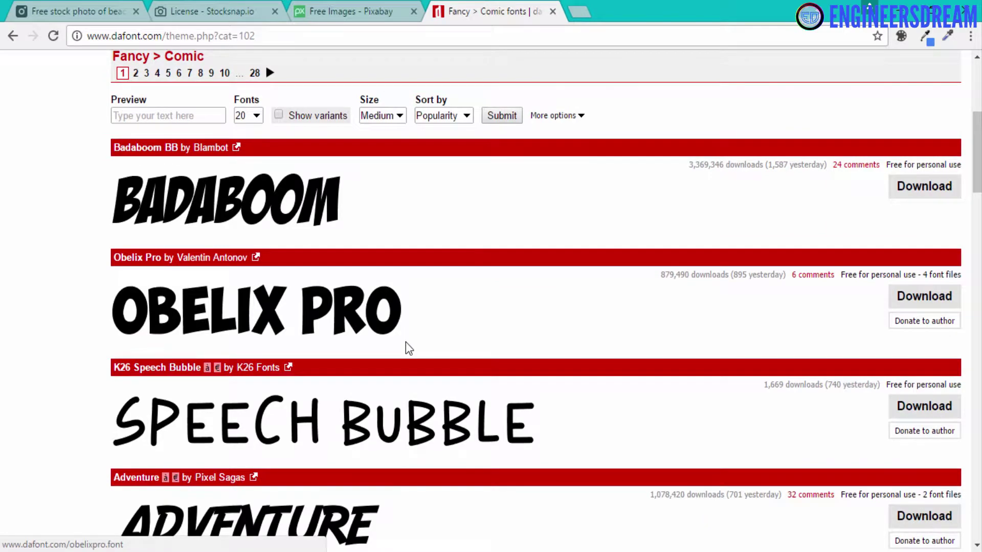
{"action": "scroll", "coordinate": [406, 342], "scroll_direction": "down", "scroll_amount": 5}
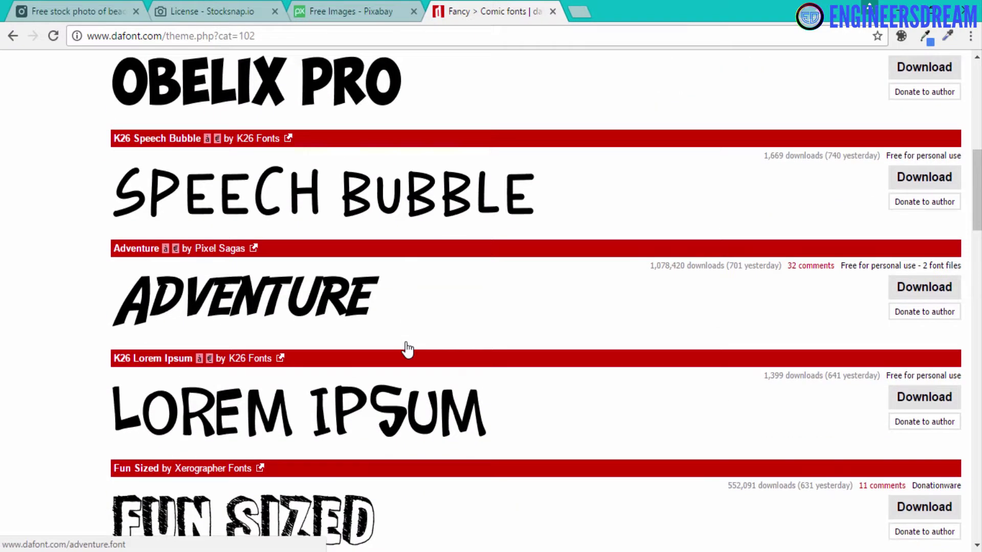
{"action": "scroll", "coordinate": [406, 343], "scroll_direction": "down", "scroll_amount": 2}
{"action": "scroll", "coordinate": [406, 341], "scroll_direction": "down", "scroll_amount": 3}
{"action": "scroll", "coordinate": [406, 342], "scroll_direction": "down", "scroll_amount": 7}
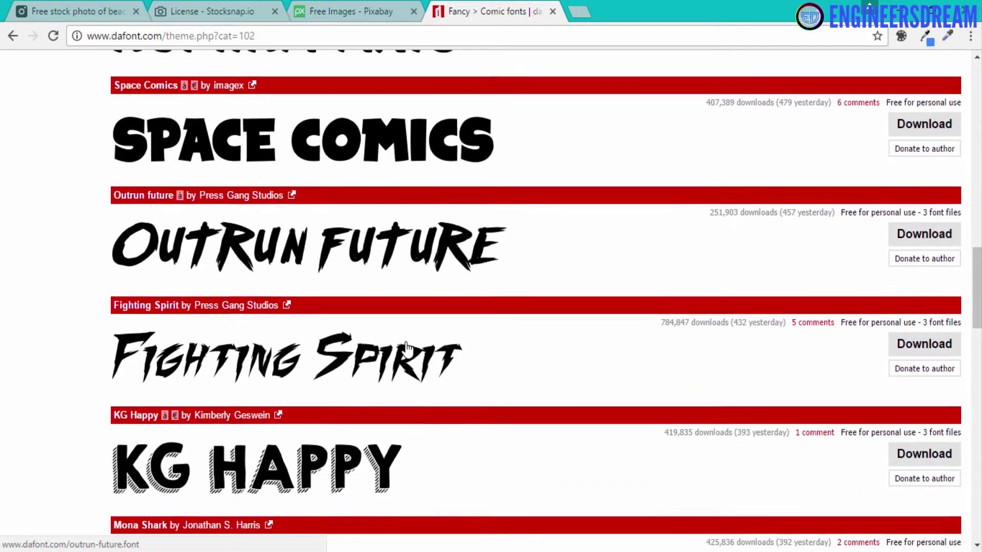
{"action": "scroll", "coordinate": [406, 346], "scroll_direction": "down", "scroll_amount": 3}
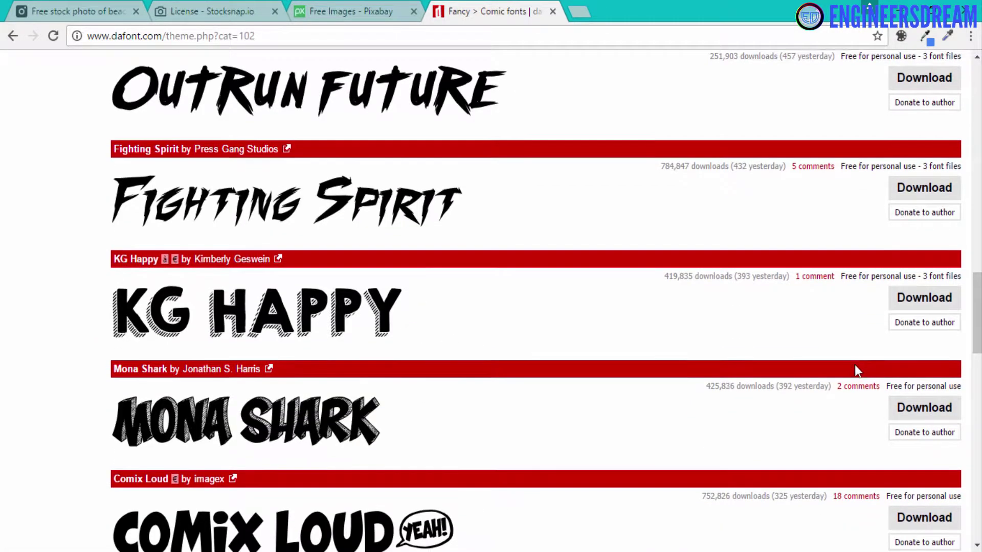
{"action": "scroll", "coordinate": [855, 365], "scroll_direction": "down", "scroll_amount": 7}
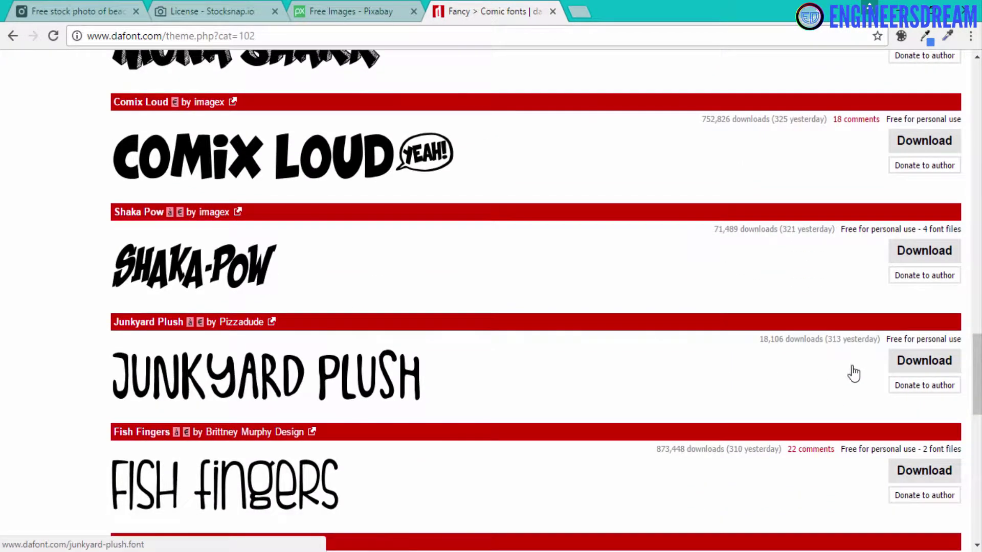
{"action": "scroll", "coordinate": [804, 383], "scroll_direction": "down", "scroll_amount": 6}
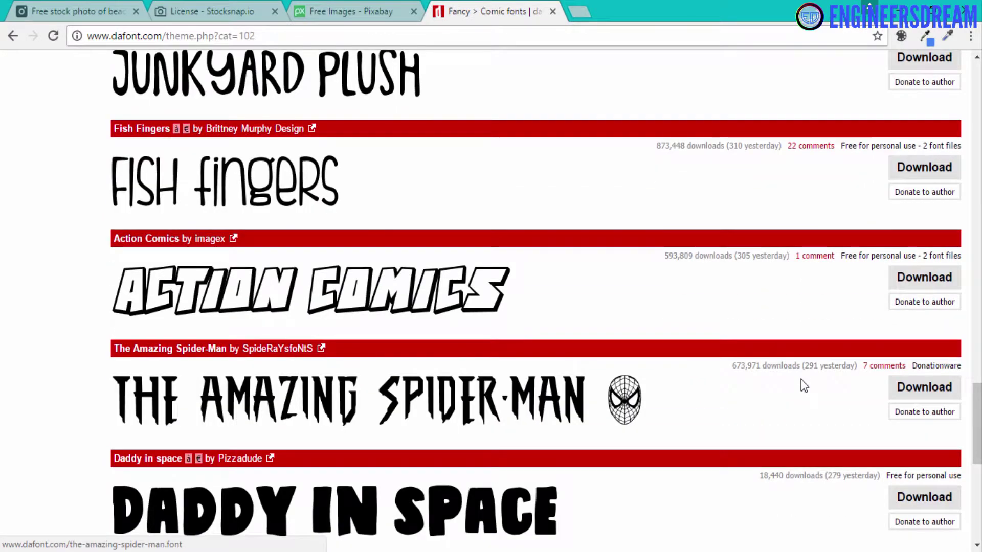
{"action": "scroll", "coordinate": [800, 380], "scroll_direction": "up", "scroll_amount": 20}
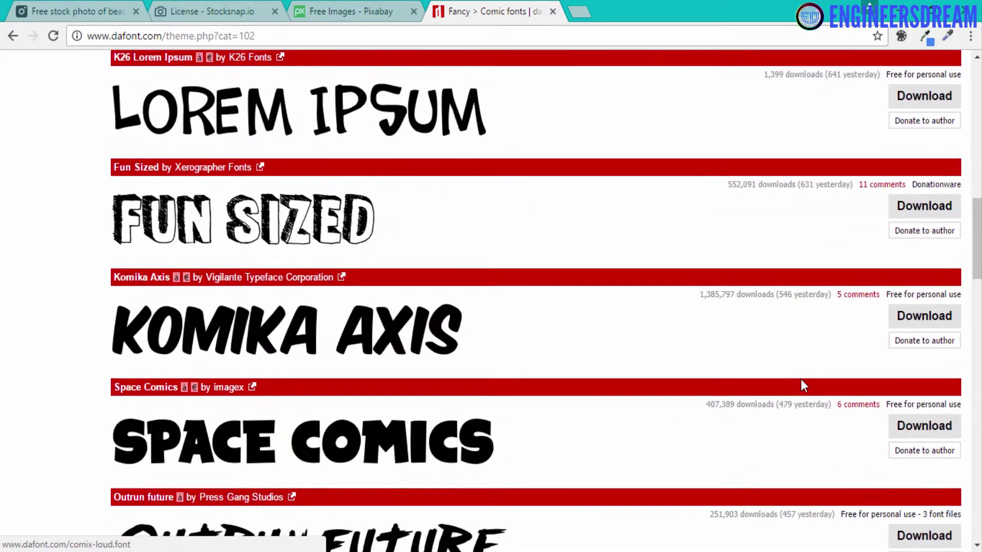
{"action": "scroll", "coordinate": [800, 379], "scroll_direction": "up", "scroll_amount": 3}
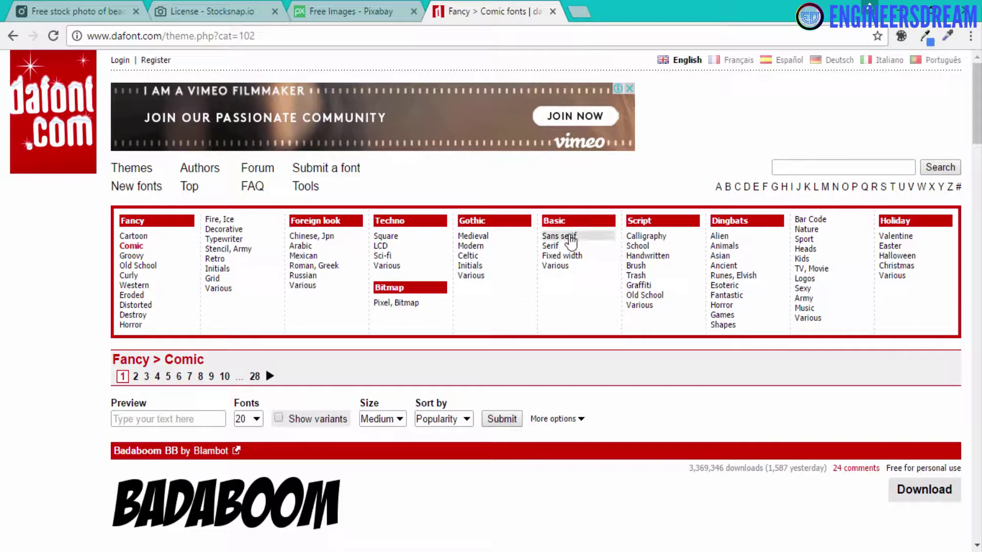
Step: Browse the Basic > Sans serif category and download the Bebas Neue font as bebas_neue.zip
{"action": "left_click", "coordinate": [568, 237]}
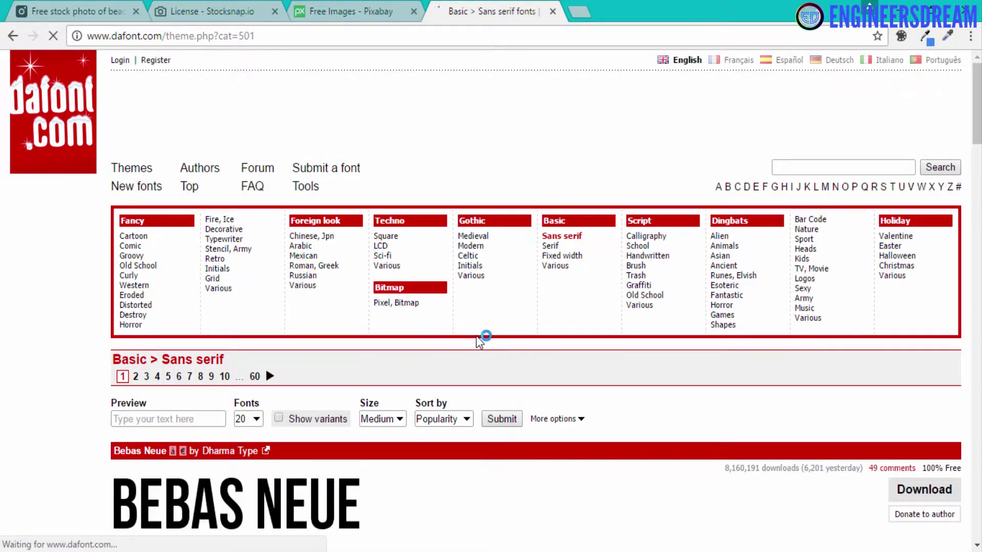
{"action": "scroll", "coordinate": [478, 342], "scroll_direction": "down", "scroll_amount": 3}
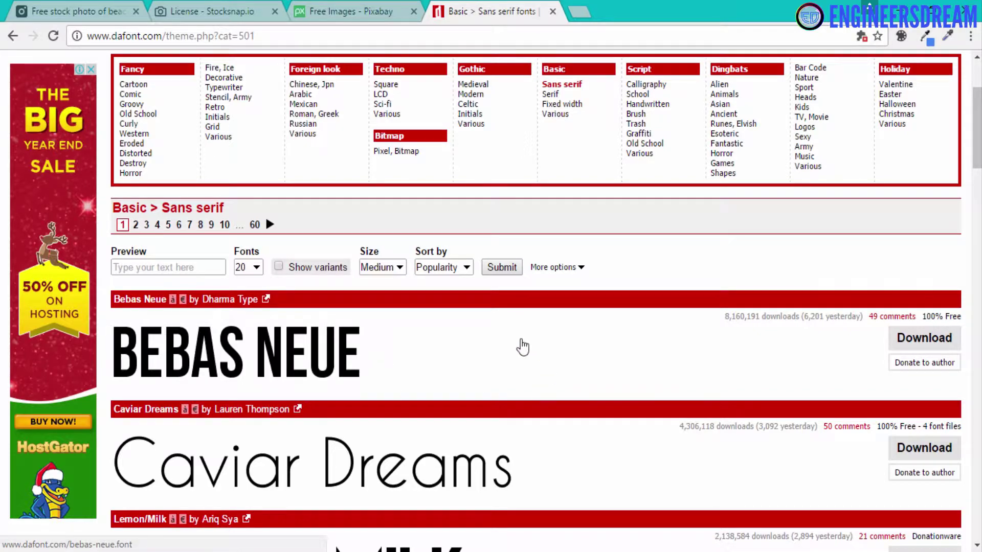
{"action": "scroll", "coordinate": [348, 402], "scroll_direction": "down", "scroll_amount": 5}
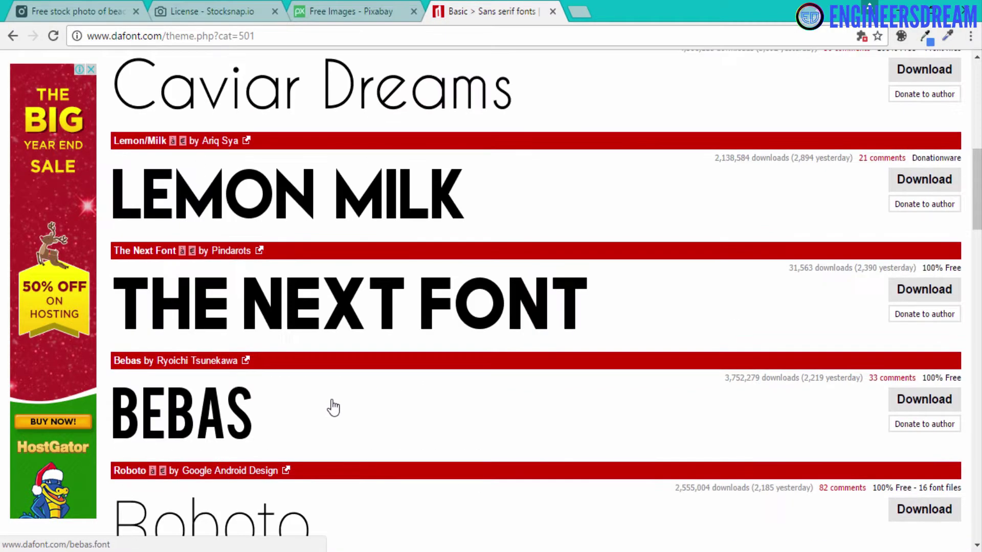
{"action": "scroll", "coordinate": [327, 403], "scroll_direction": "up", "scroll_amount": 4}
{"action": "scroll", "coordinate": [313, 384], "scroll_direction": "down", "scroll_amount": 1}
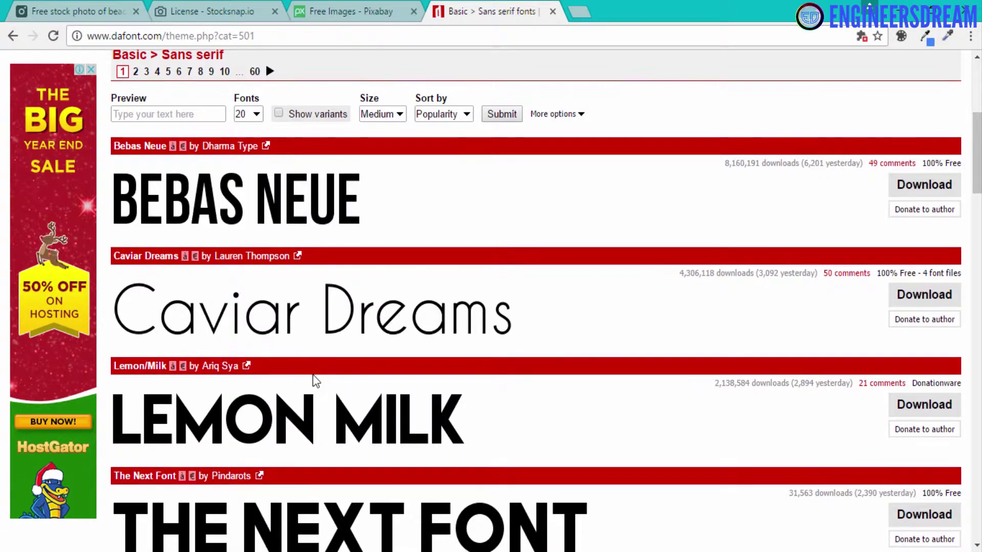
{"action": "scroll", "coordinate": [312, 381], "scroll_direction": "down", "scroll_amount": 1}
{"action": "scroll", "coordinate": [315, 384], "scroll_direction": "down", "scroll_amount": 1}
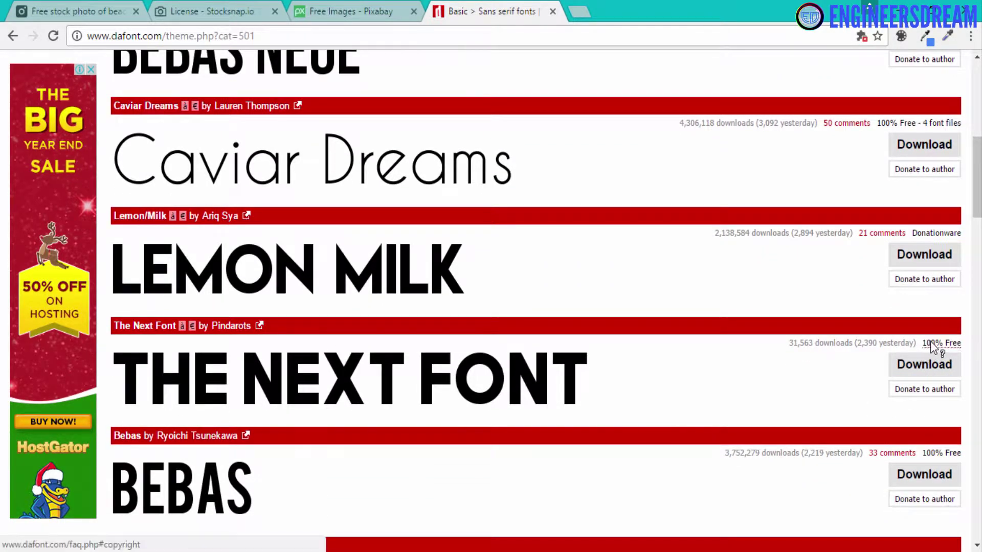
{"action": "scroll", "coordinate": [633, 276], "scroll_direction": "up", "scroll_amount": 3}
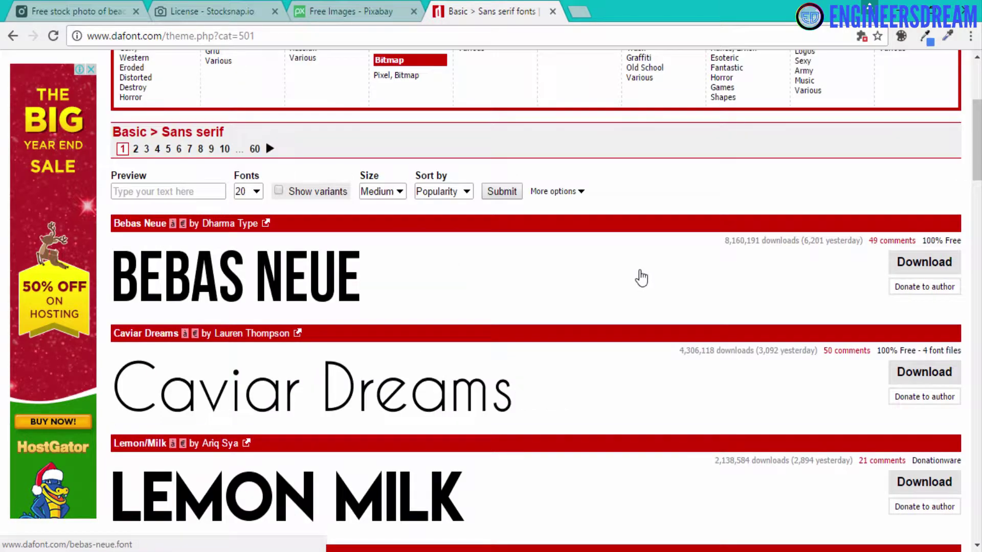
{"action": "left_click", "coordinate": [919, 269]}
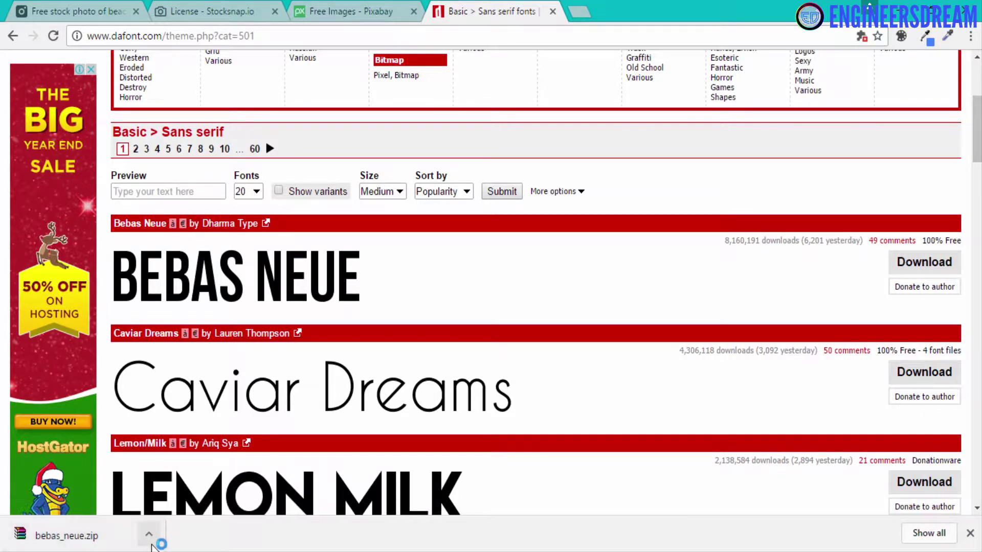
{"action": "left_click", "coordinate": [127, 542]}
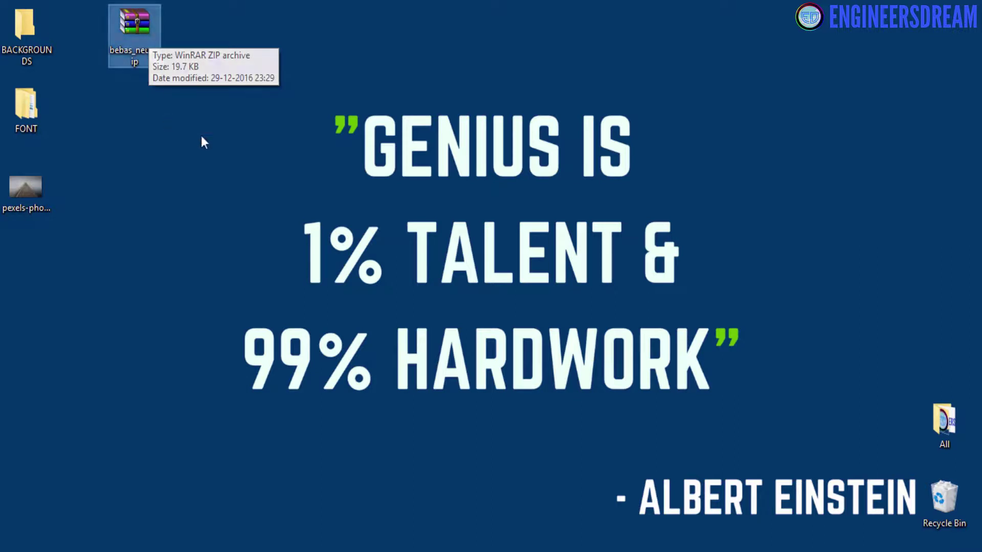
Step: Extract the bebas_neue.zip archive on the desktop into its own bebas_neue folder and view the folder's contents
{"action": "right_click", "coordinate": [143, 39]}
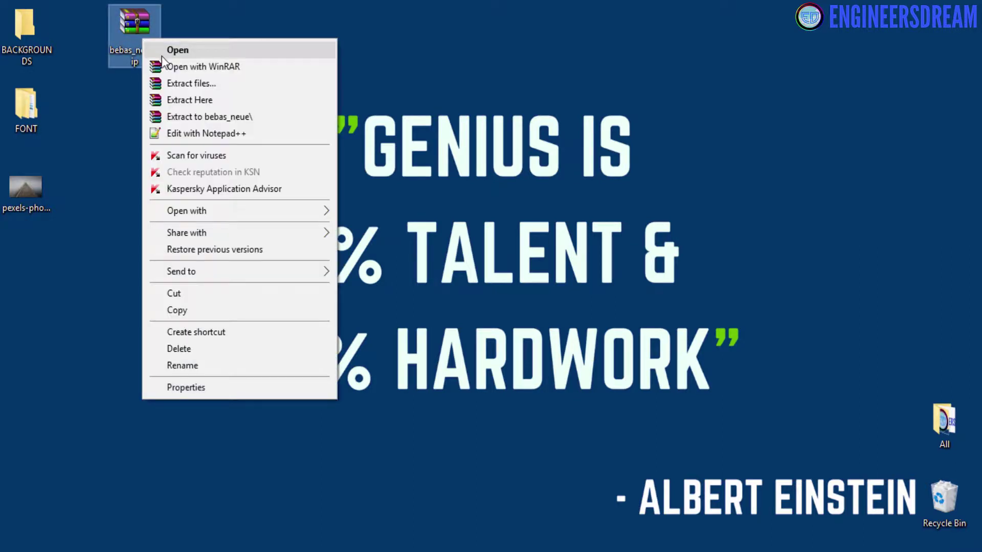
{"action": "left_click", "coordinate": [188, 121]}
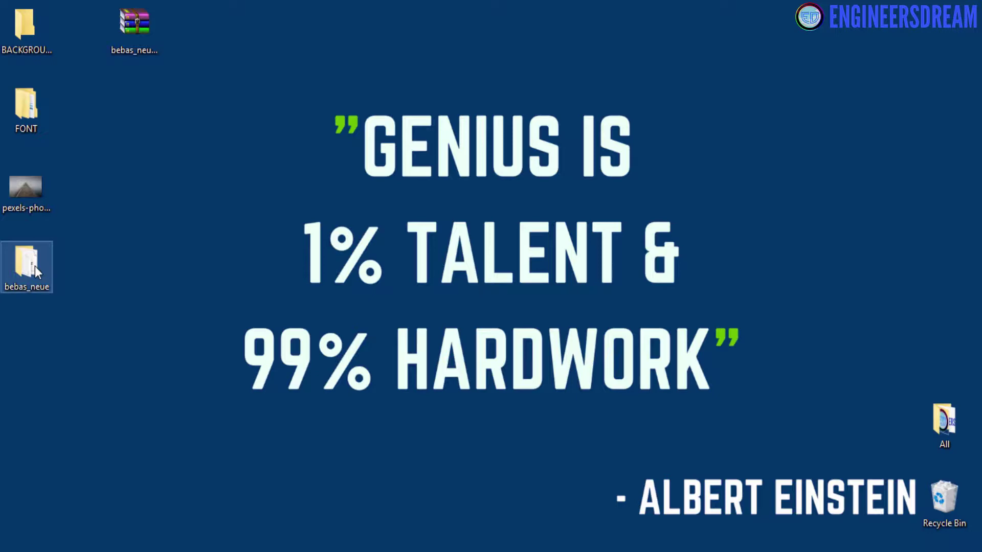
{"action": "double_click", "coordinate": [35, 266]}
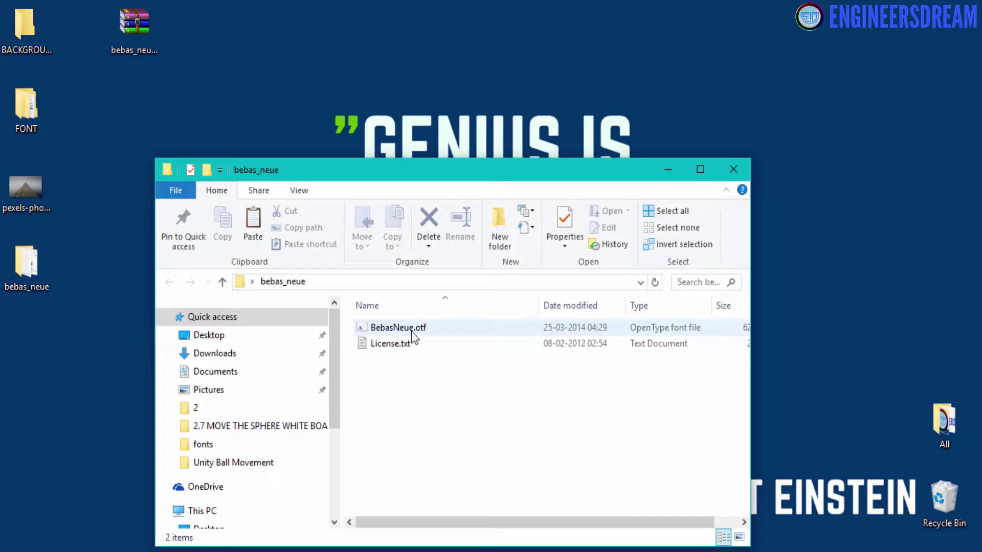
{"action": "left_click", "coordinate": [700, 171]}
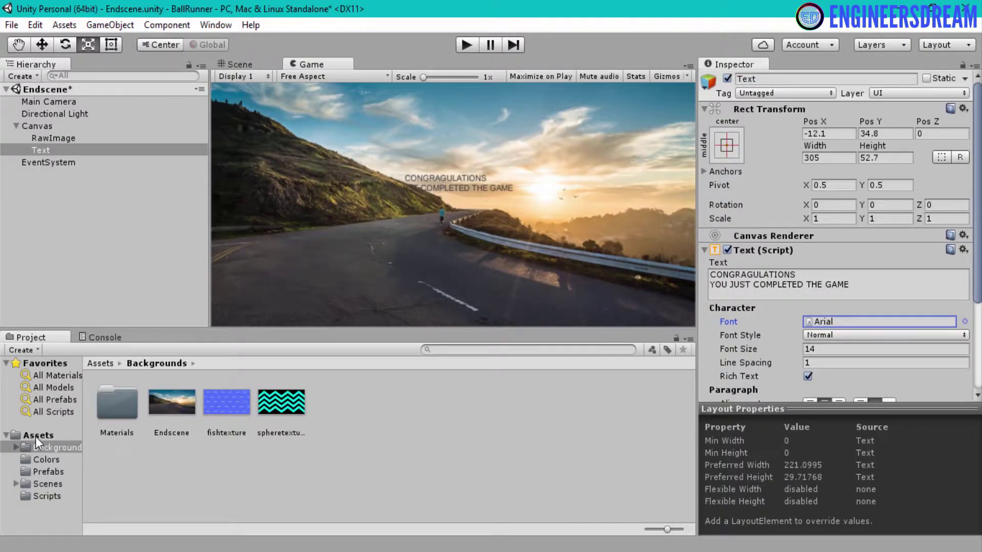
Step: Switch to Unity, create a folder named Fonts in the project's Assets folder and open it
{"action": "left_click", "coordinate": [35, 434]}
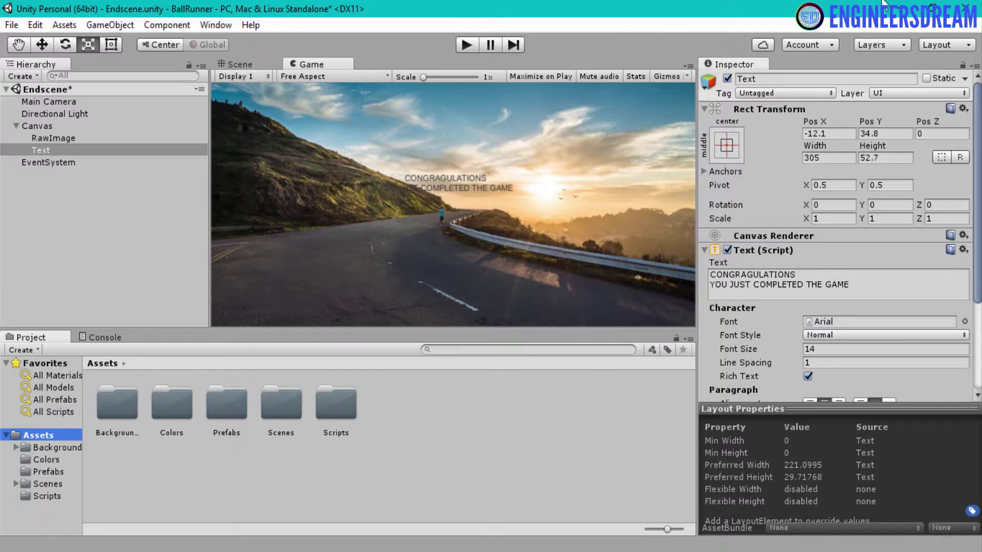
{"action": "right_click", "coordinate": [428, 431]}
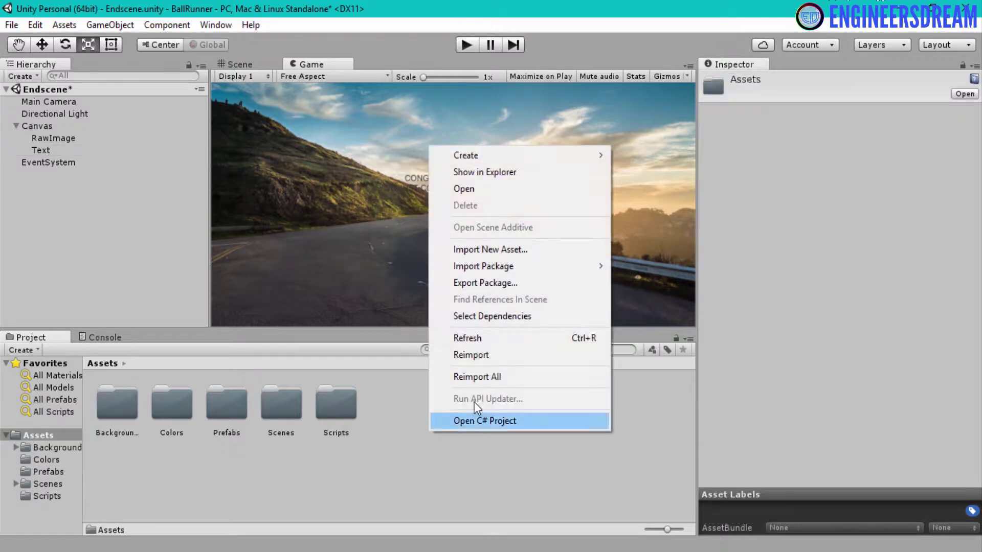
{"action": "mouse_move", "coordinate": [526, 152]}
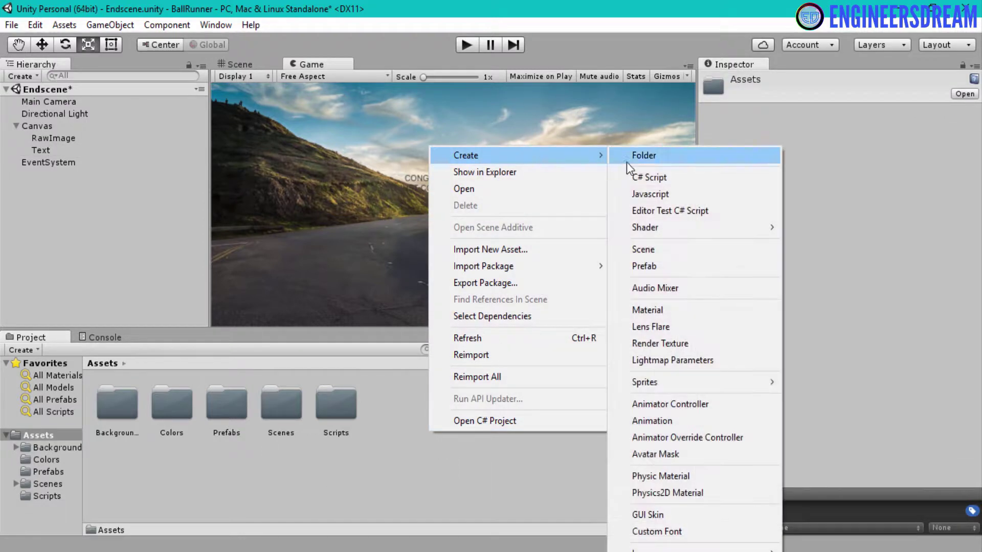
{"action": "left_click", "coordinate": [639, 163]}
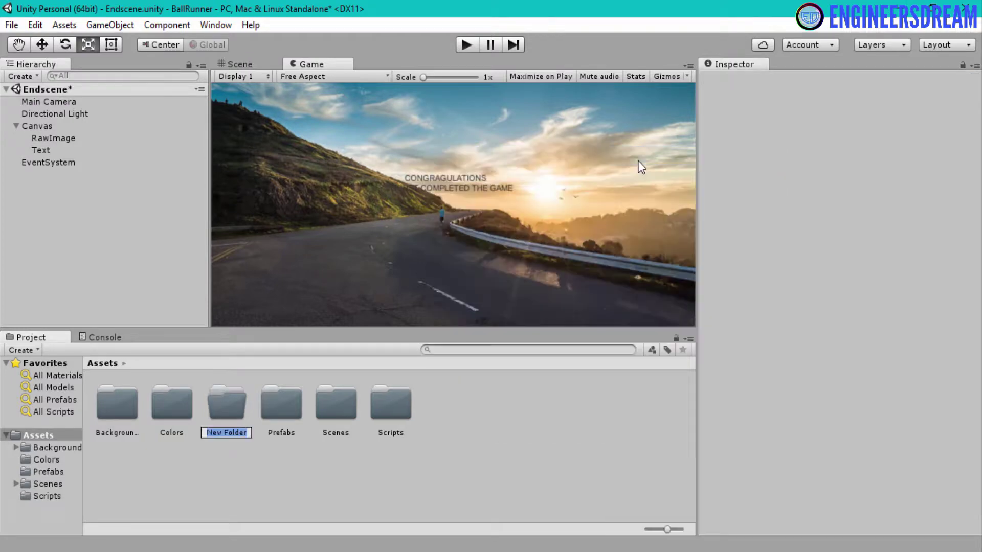
{"action": "type", "text": "Fonts"}
{"action": "key", "text": "Return"}
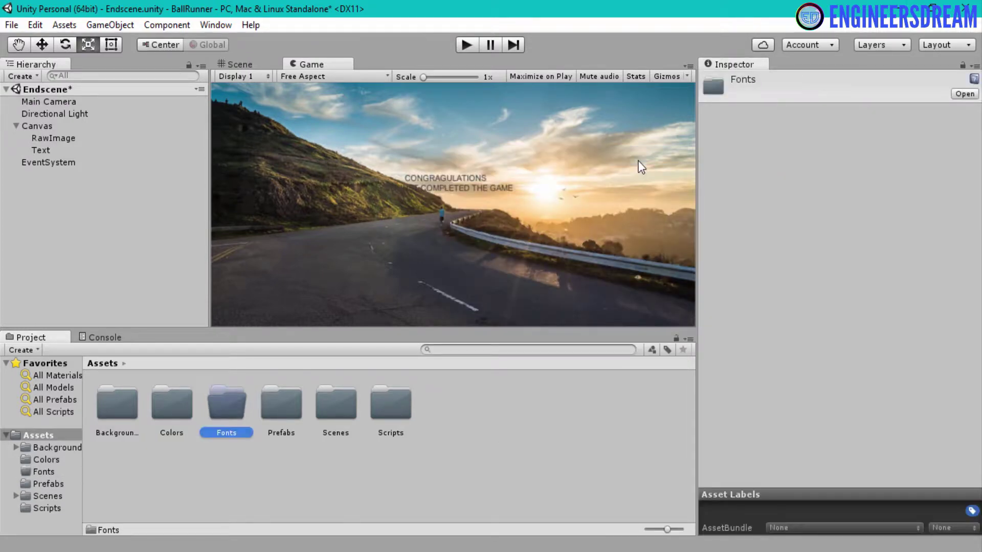
{"action": "key", "text": "Return"}
Step: Shrink the Unity window, extract aero2.zip in the desktop's FONT folder into an aero2 folder and open that folder
{"action": "double_click", "coordinate": [768, 11]}
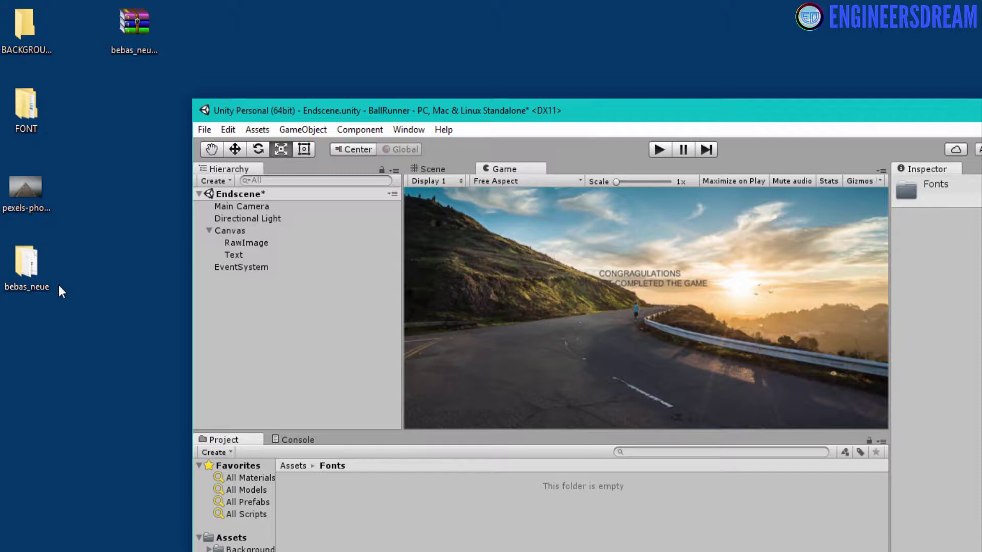
{"action": "double_click", "coordinate": [31, 113]}
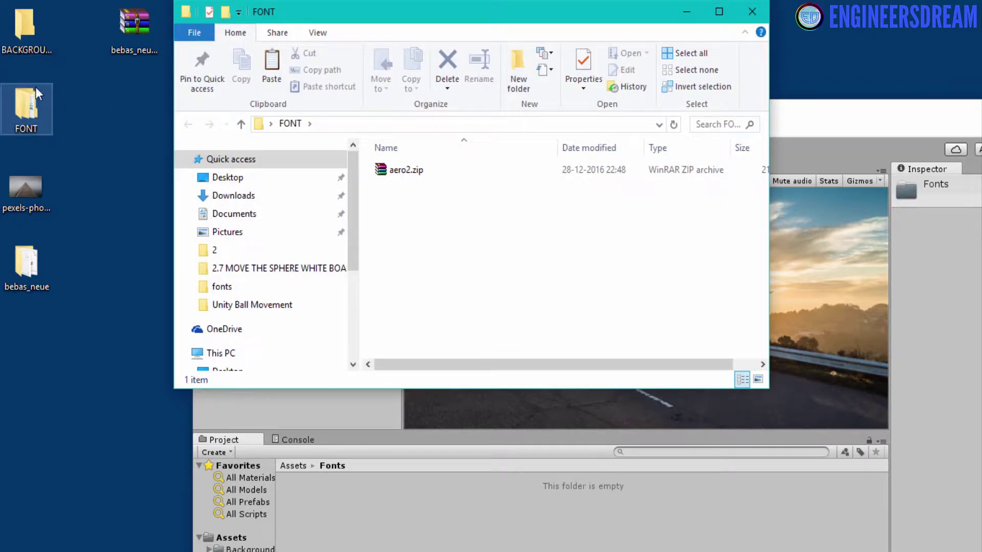
{"action": "right_click", "coordinate": [408, 172]}
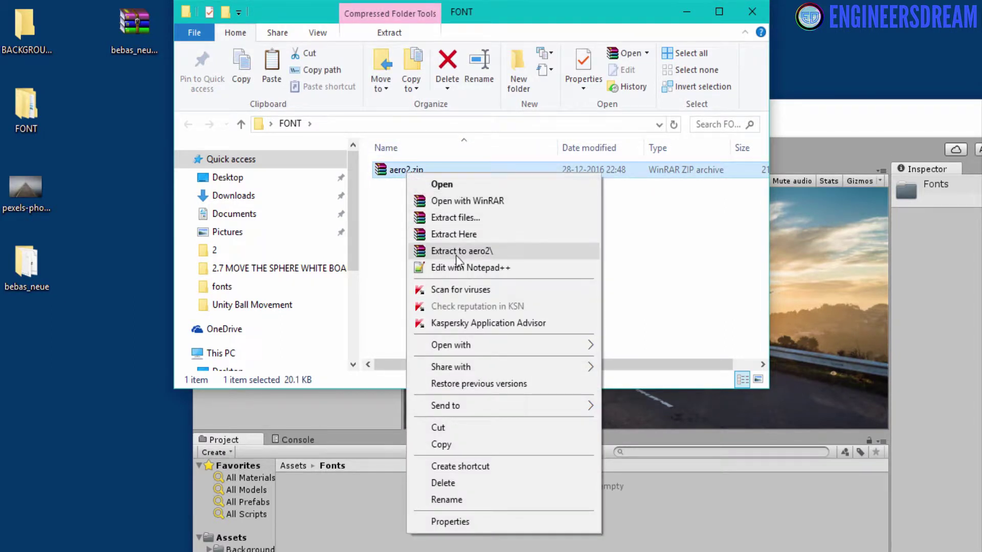
{"action": "left_click", "coordinate": [457, 251]}
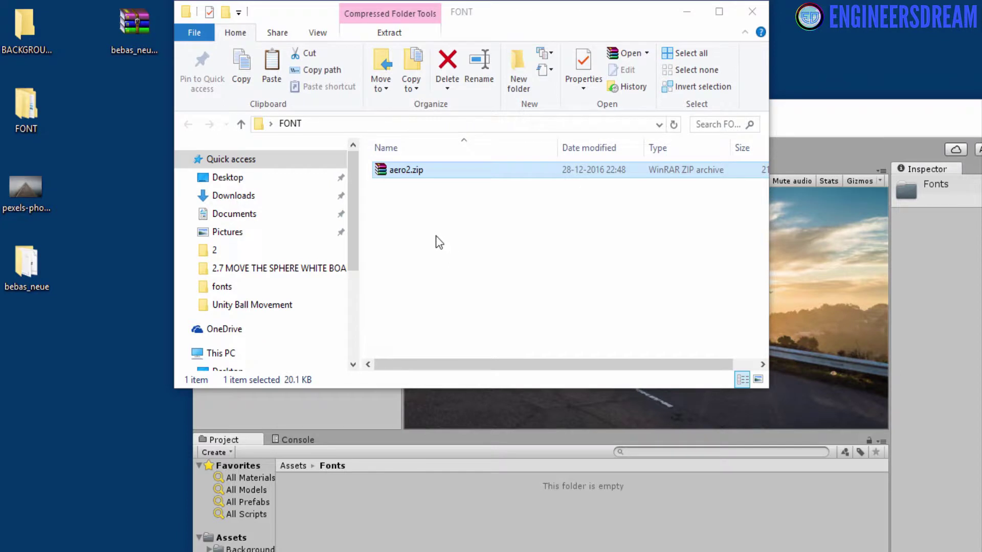
{"action": "double_click", "coordinate": [402, 169]}
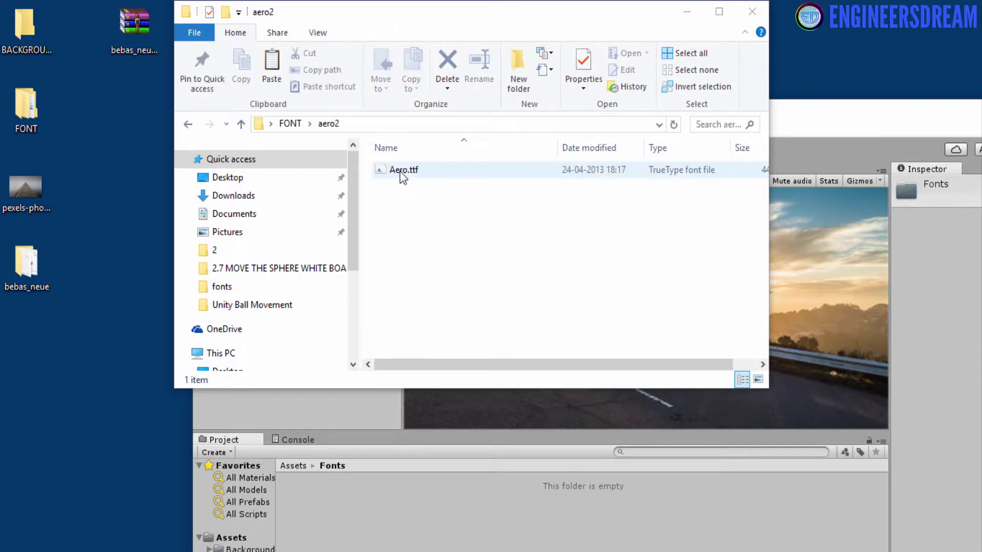
Step: Import Aero.ttf from the aero2 folder into the Unity Fonts folder, close the file window and maximize Unity again
{"action": "left_click", "coordinate": [401, 174]}
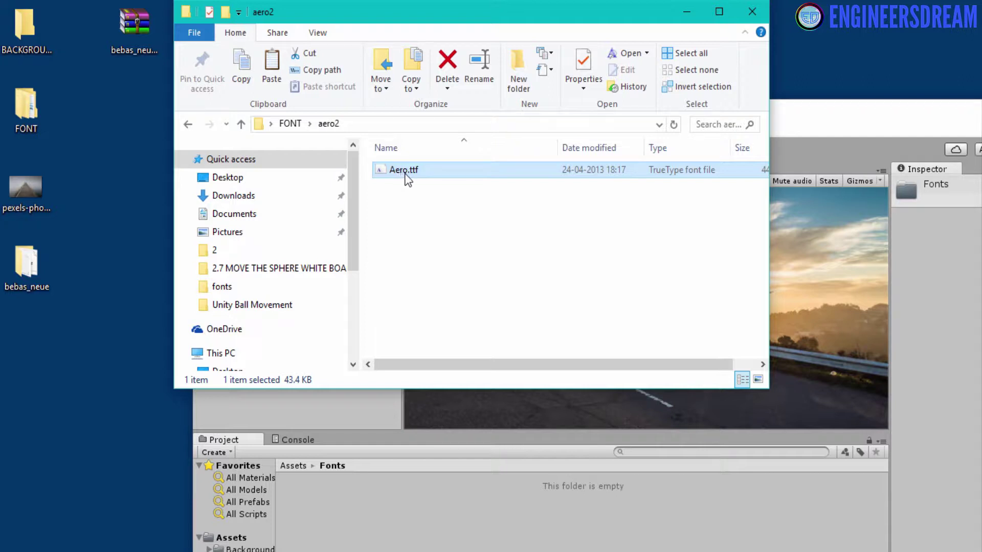
{"action": "left_click_drag", "start_coordinate": [407, 179], "coordinate": [409, 460]}
{"action": "left_click_drag", "start_coordinate": [342, 513], "coordinate": [342, 514]}
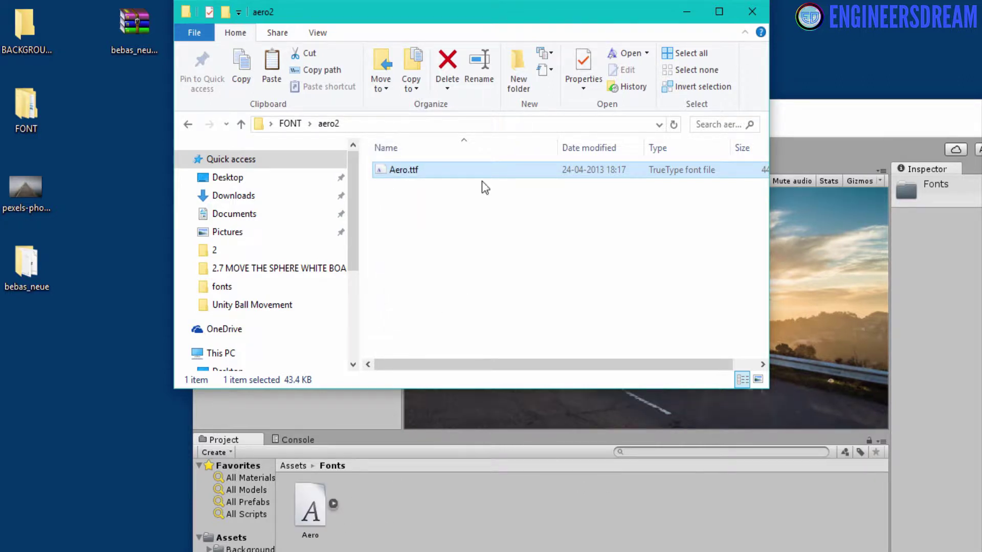
{"action": "left_click", "coordinate": [752, 11]}
{"action": "left_click_drag", "start_coordinate": [795, 111], "coordinate": [554, 6]}
{"action": "left_click", "coordinate": [129, 400]}
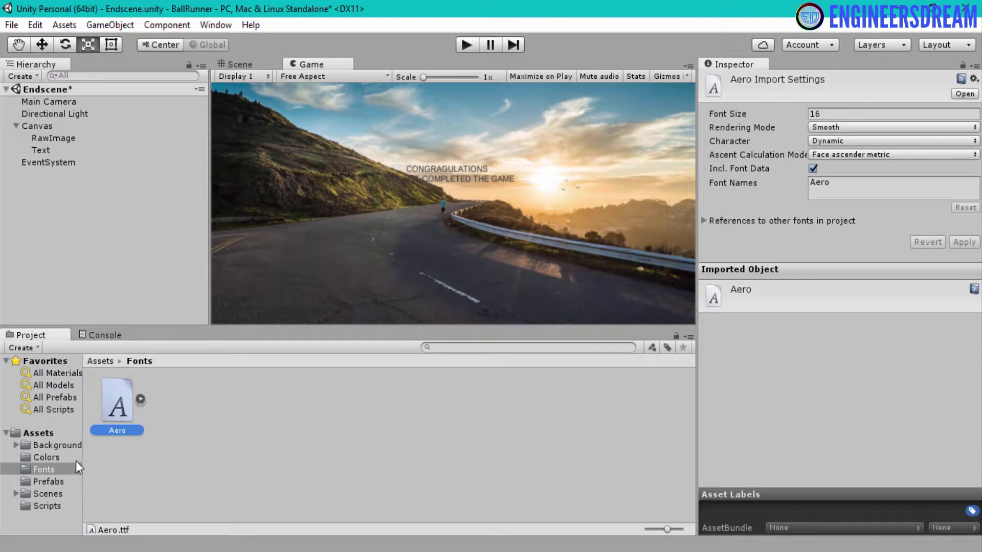
Step: Assign the Aero font to the Canvas's Text object
{"action": "left_click", "coordinate": [39, 148]}
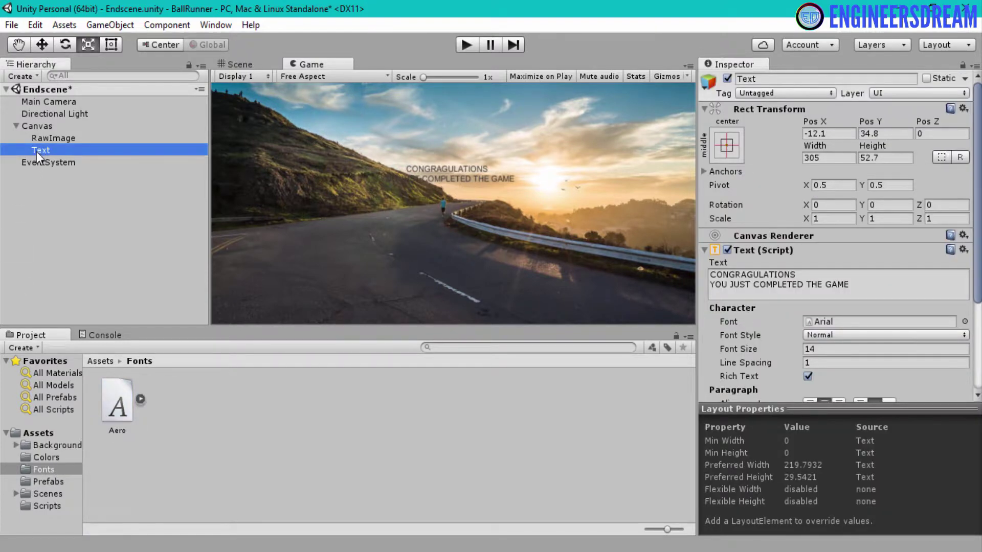
{"action": "scroll", "coordinate": [811, 333], "scroll_direction": "down", "scroll_amount": 3}
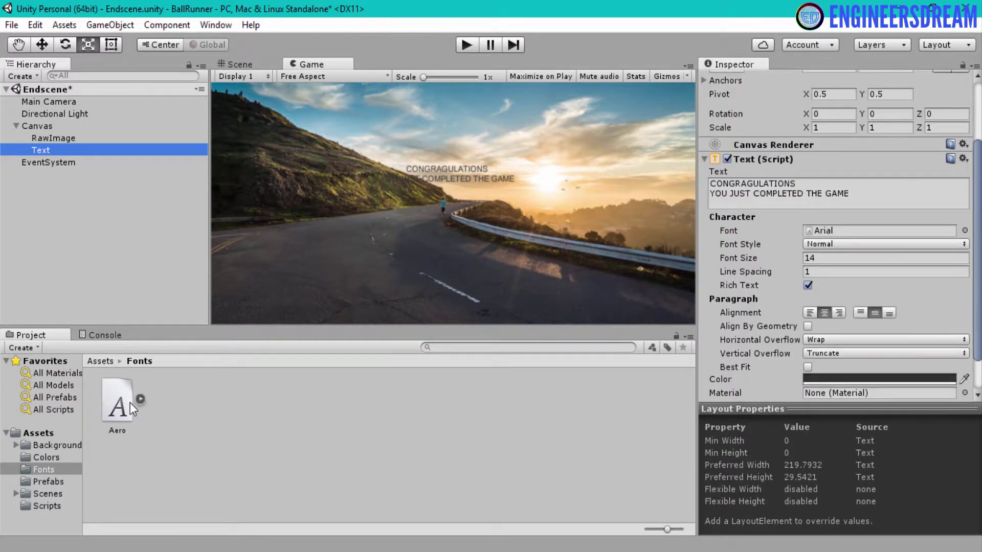
{"action": "left_click_drag", "start_coordinate": [107, 410], "coordinate": [827, 229]}
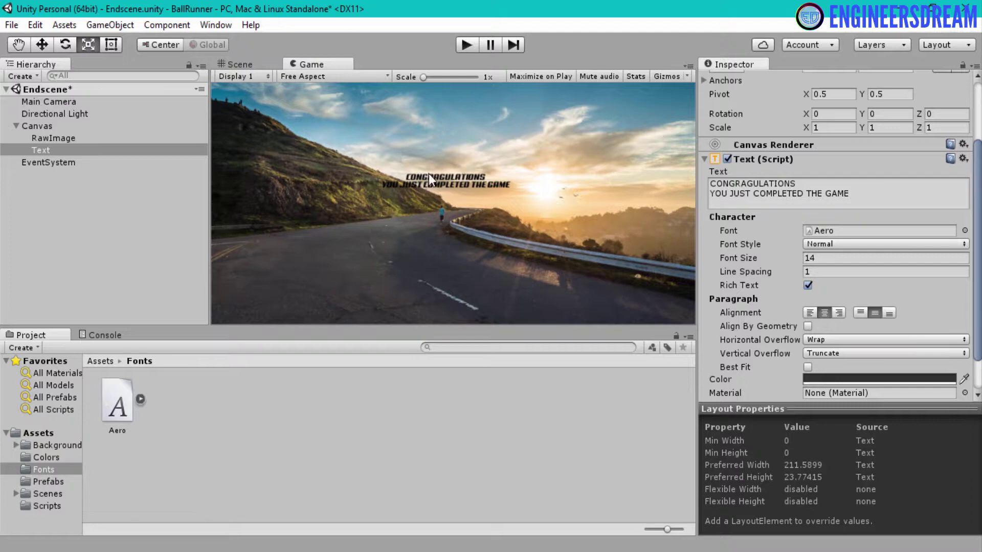
Step: Preview the end scene in play mode with Maximize on Play enabled, and stop playback
{"action": "left_click", "coordinate": [464, 44]}
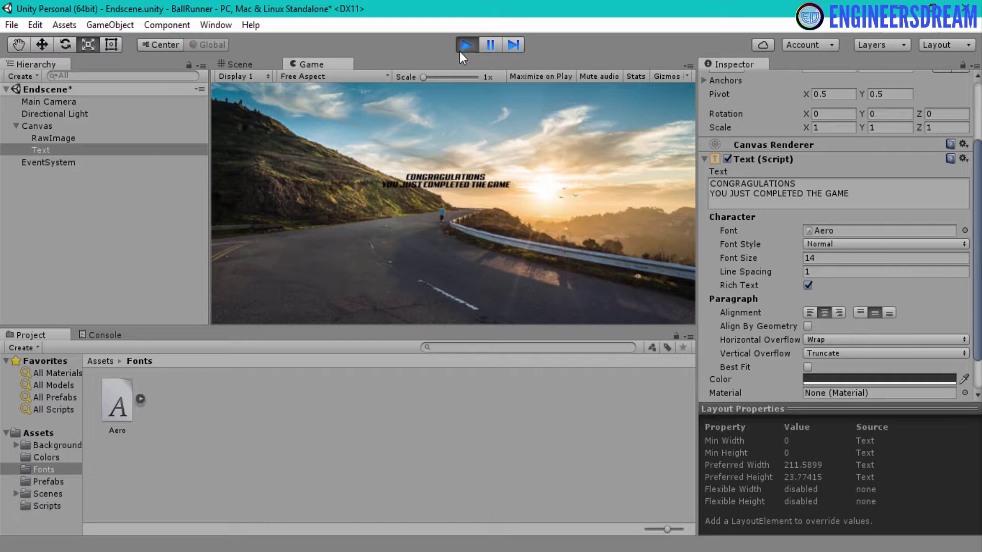
{"action": "left_click", "coordinate": [459, 50]}
{"action": "left_click", "coordinate": [465, 43]}
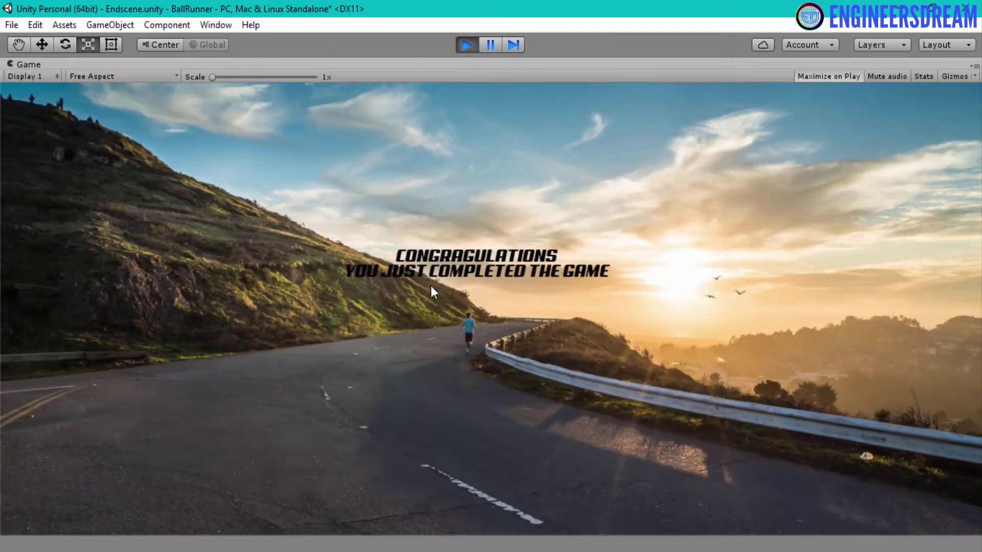
{"action": "left_click", "coordinate": [466, 46]}
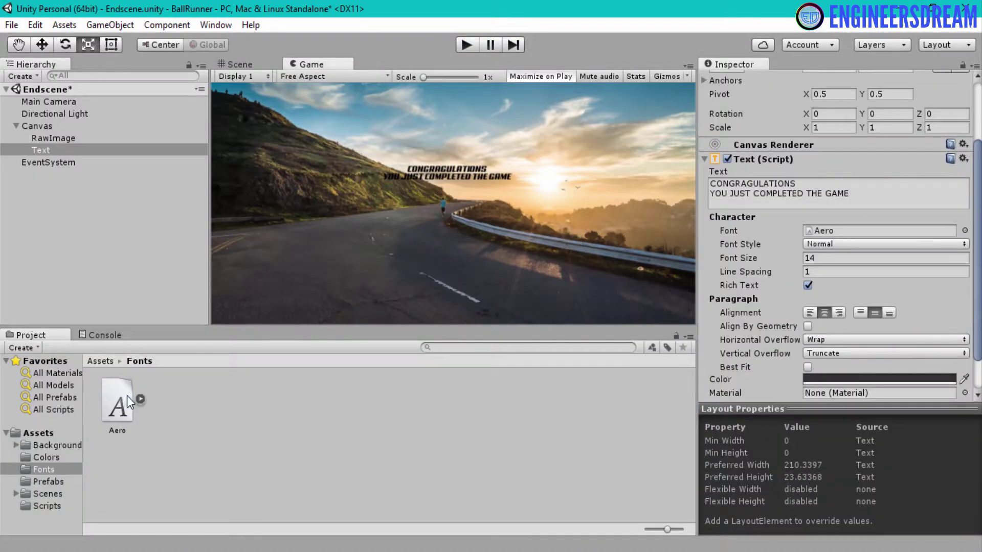
Step: Set the font size of the Canvas's Text object to 30
{"action": "left_click", "coordinate": [127, 401]}
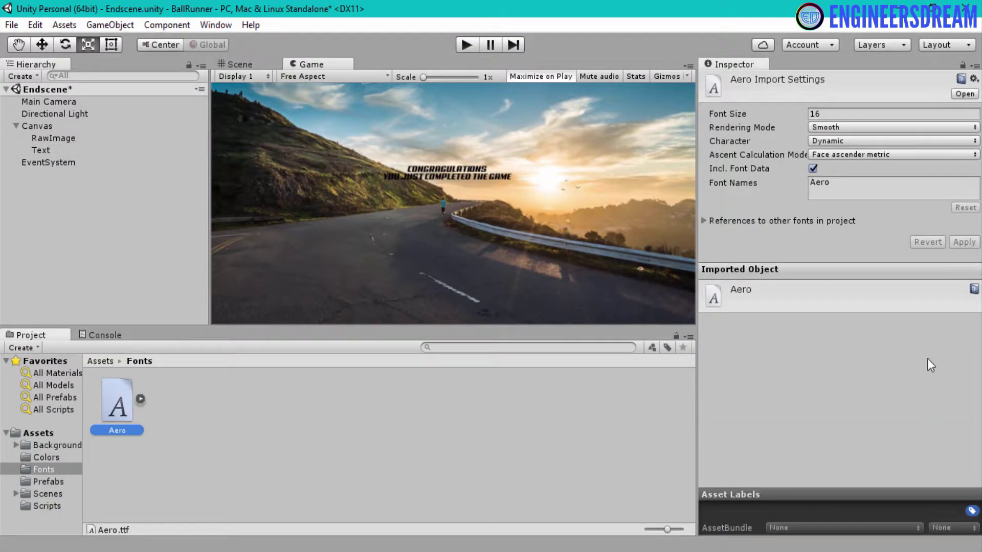
{"action": "left_click", "coordinate": [41, 151]}
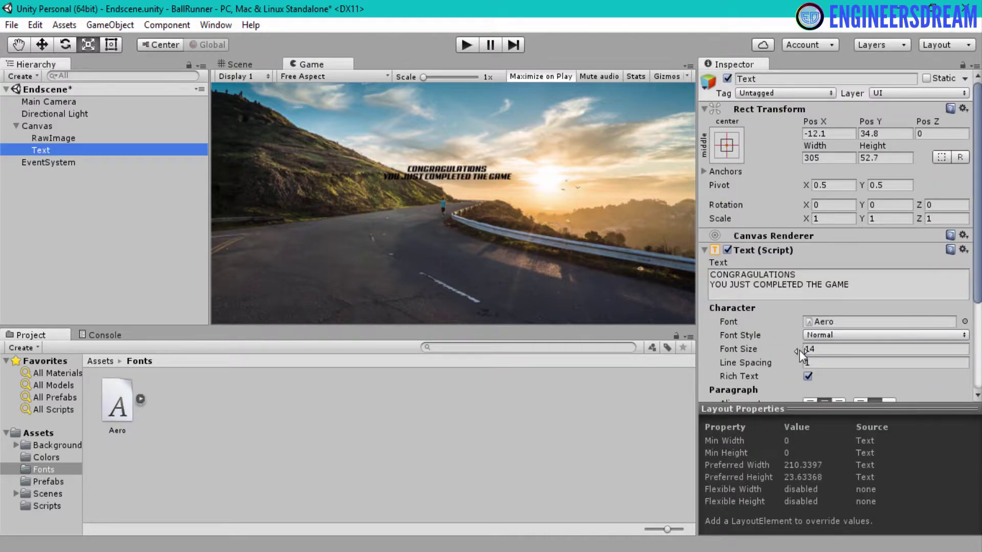
{"action": "left_click_drag", "start_coordinate": [793, 351], "coordinate": [811, 352]}
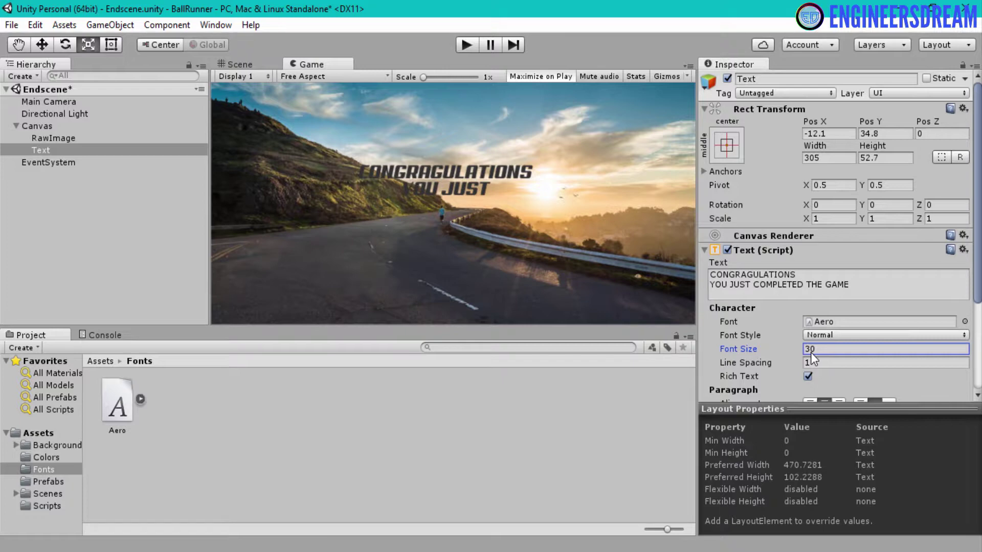
Step: Show the Scene view and delete the line "YOU JUST COMPLETED THE GAME" from the Text object, keeping only "CONGRAGULATIONS"
{"action": "left_click", "coordinate": [251, 62]}
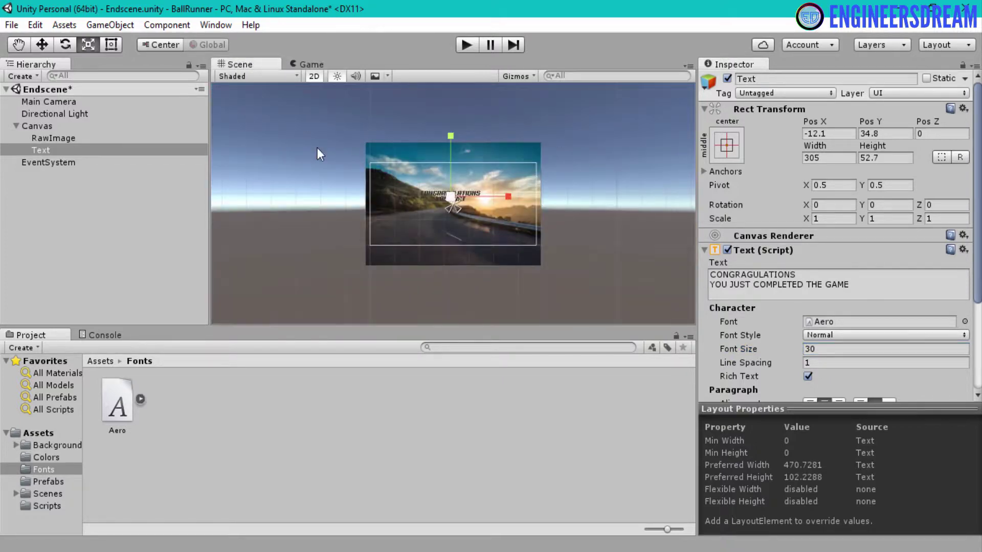
{"action": "left_click", "coordinate": [44, 151]}
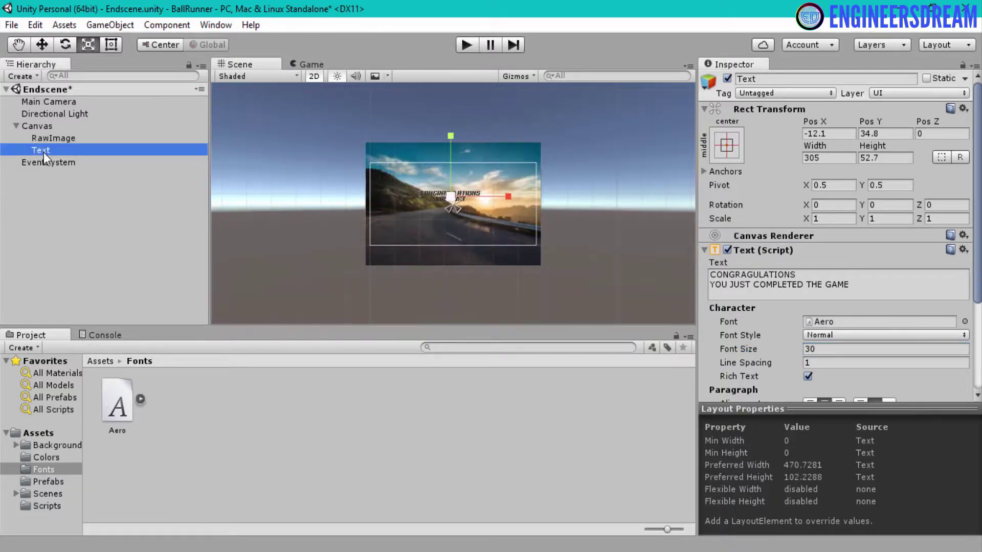
{"action": "left_click", "coordinate": [857, 281]}
{"action": "left_click_drag", "start_coordinate": [857, 281], "coordinate": [716, 282]}
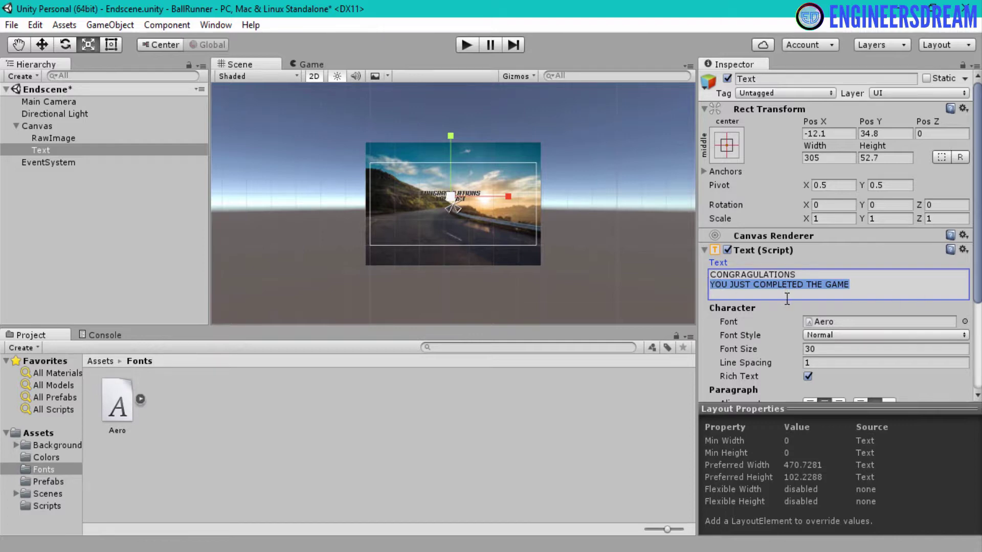
{"action": "key", "text": "BackSpace"}
Step: Move the congratulations text straight up in the Scene view to a Pos Y of about 96
{"action": "double_click", "coordinate": [40, 151]}
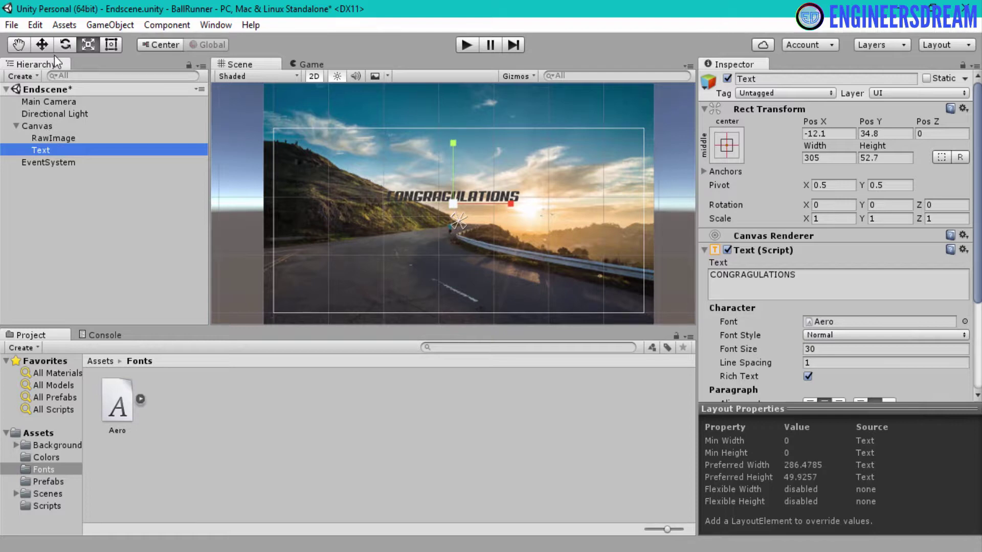
{"action": "left_click", "coordinate": [39, 48]}
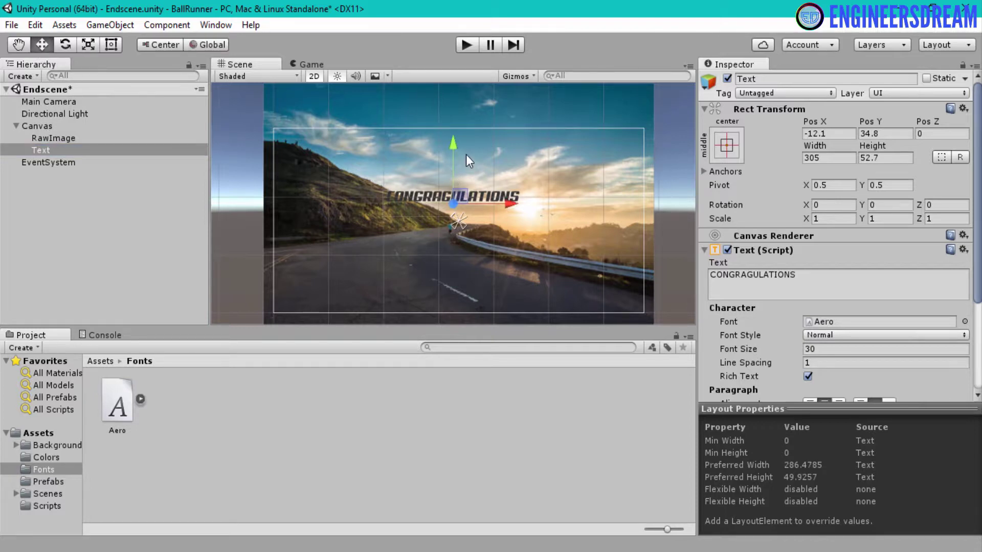
{"action": "left_click_drag", "start_coordinate": [452, 144], "coordinate": [447, 115]}
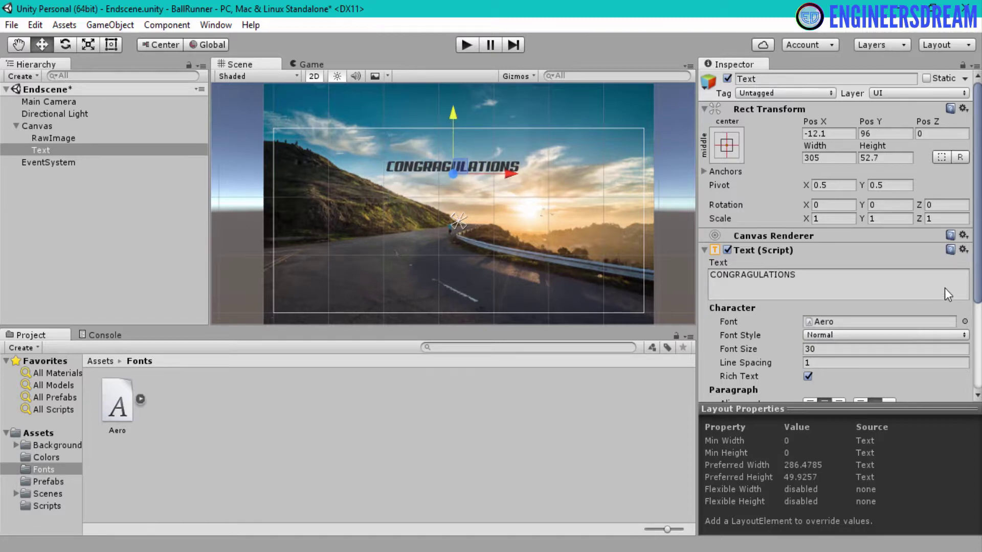
Step: Change the congratulations text color to red, hex FB0000FF
{"action": "left_click", "coordinate": [943, 294]}
{"action": "scroll", "coordinate": [943, 294], "scroll_direction": "down", "scroll_amount": 5}
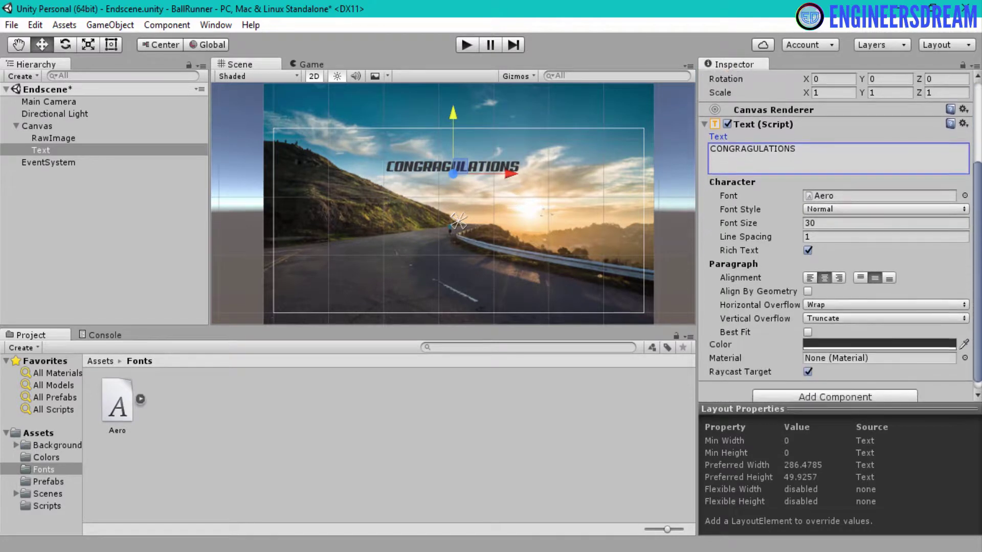
{"action": "left_click", "coordinate": [923, 332]}
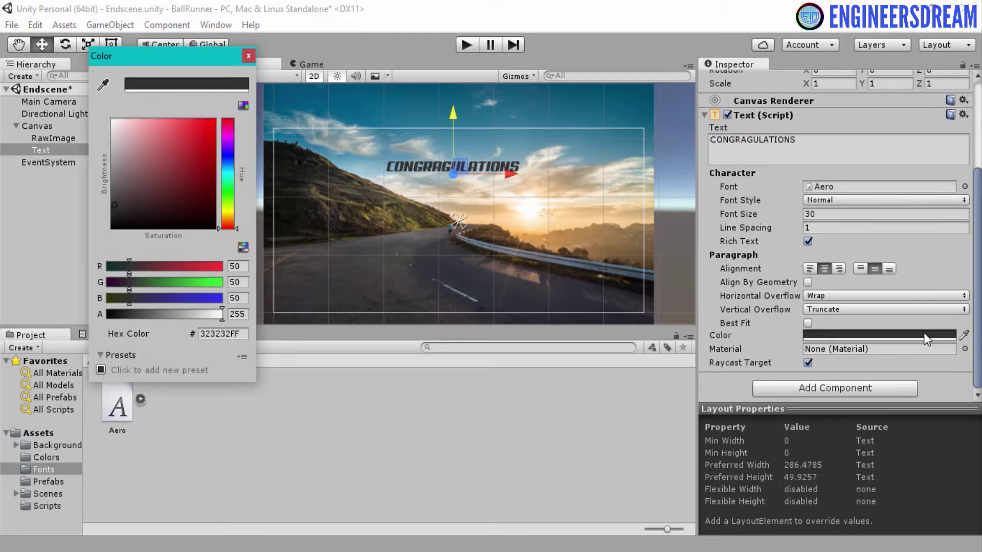
{"action": "mouse_move", "coordinate": [150, 137]}
{"action": "left_mouse_down"}
{"action": "mouse_move", "coordinate": [189, 170]}
{"action": "mouse_move", "coordinate": [180, 204]}
{"action": "mouse_move", "coordinate": [225, 118]}
{"action": "left_mouse_up"}
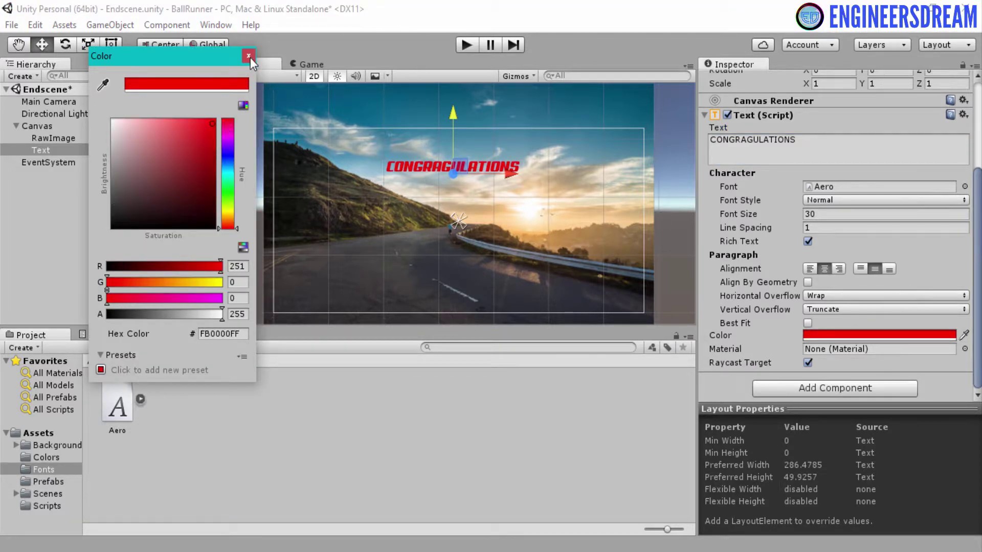
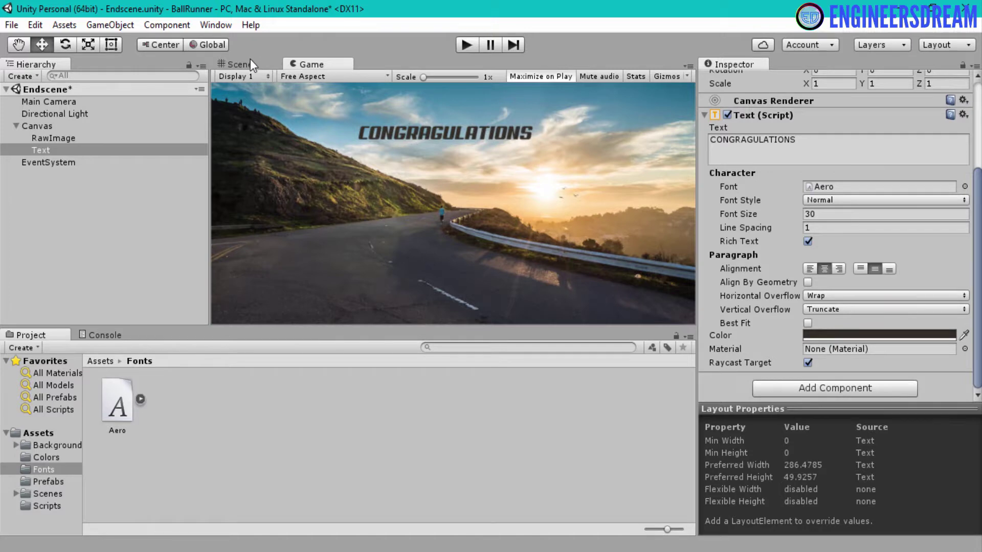
Step: Enable Best Fit on the congratulations text and give it a light peach color sampled from the background image
{"action": "left_click", "coordinate": [964, 335]}
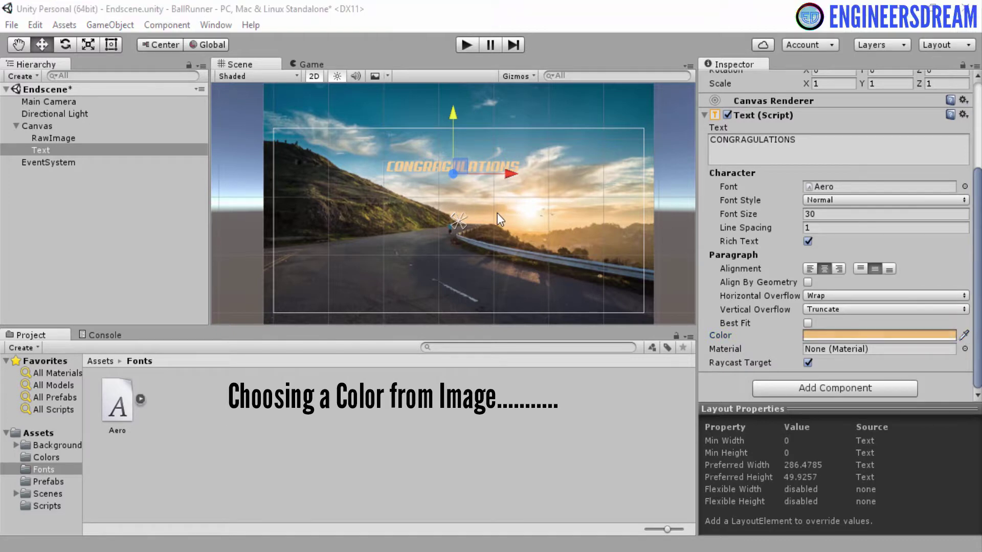
{"action": "left_click", "coordinate": [562, 242]}
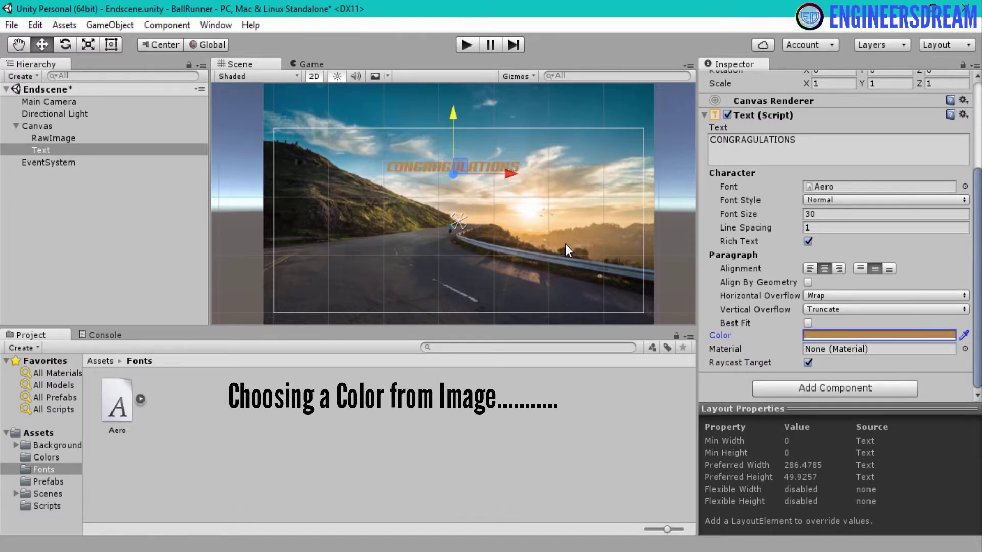
{"action": "left_click", "coordinate": [808, 323]}
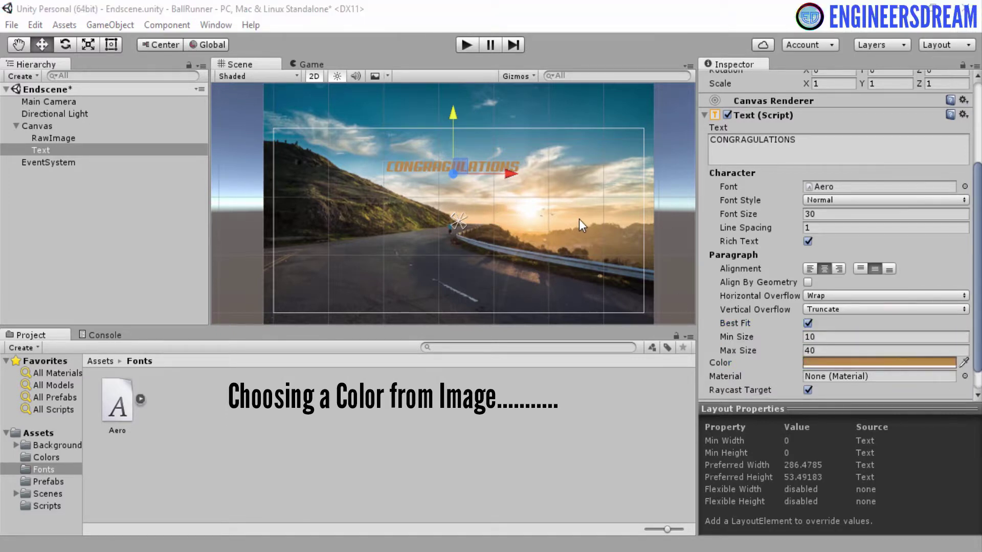
{"action": "left_click", "coordinate": [963, 362]}
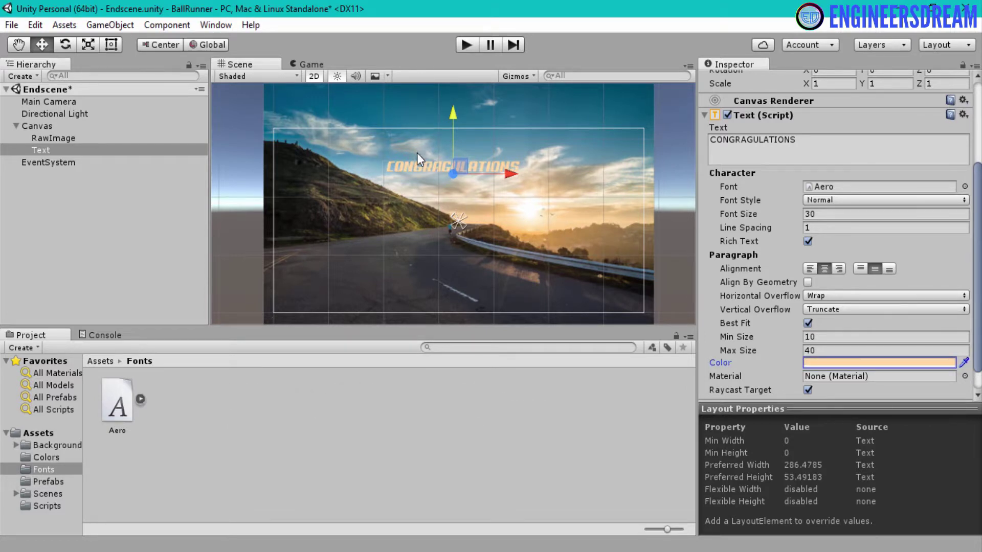
Step: Add a second UI Text object under the Canvas and name it Smalltext
{"action": "left_click", "coordinate": [28, 117]}
{"action": "left_click", "coordinate": [37, 127]}
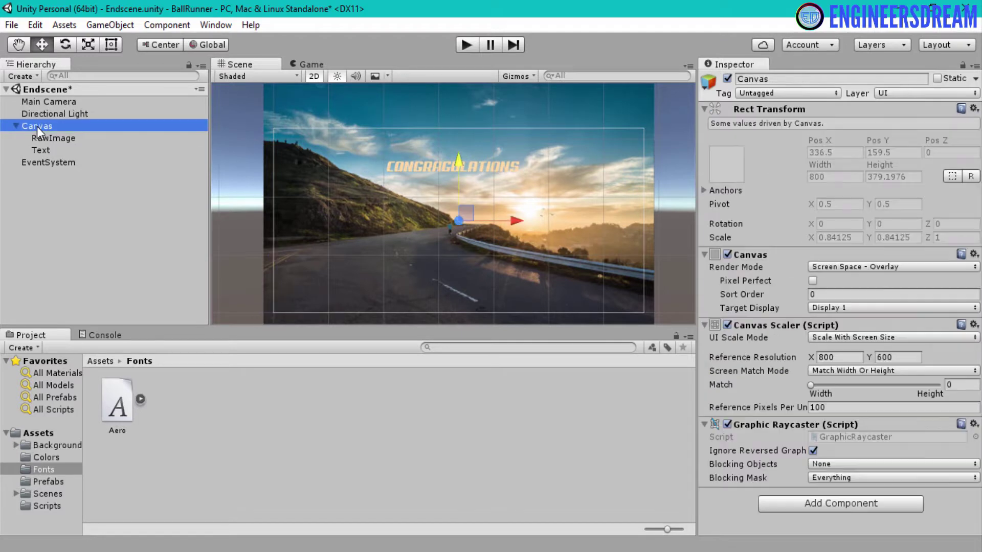
{"action": "right_click", "coordinate": [37, 126]}
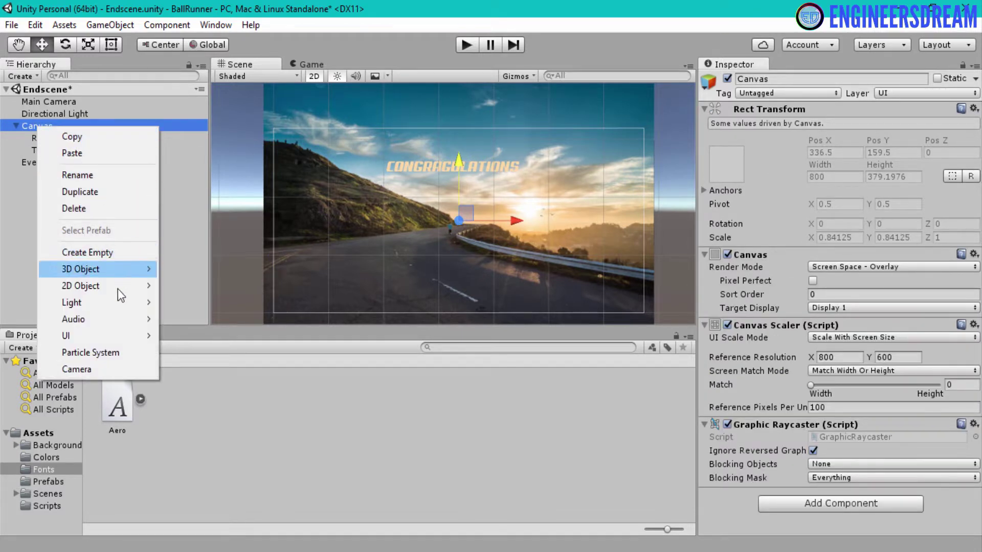
{"action": "mouse_move", "coordinate": [110, 337]}
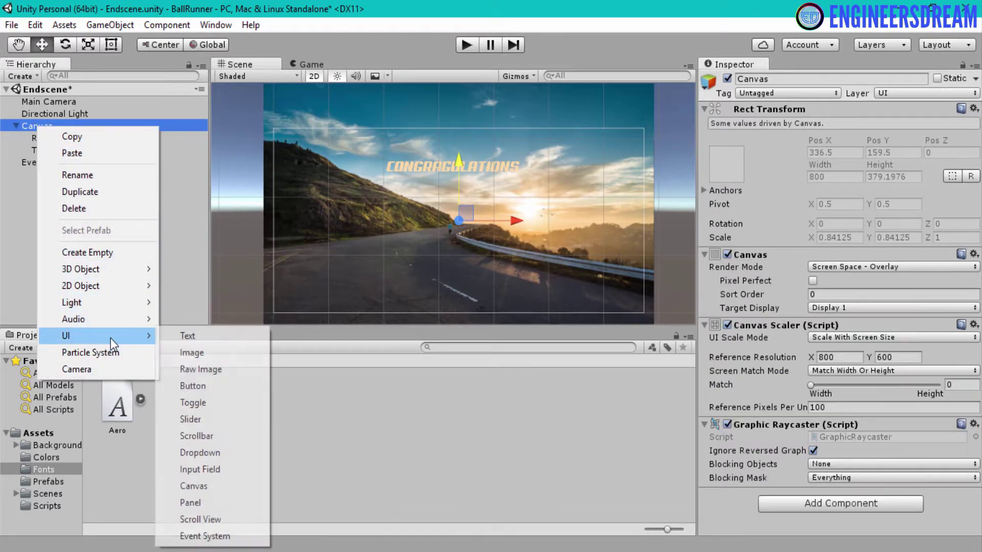
{"action": "left_click", "coordinate": [188, 342]}
{"action": "left_click", "coordinate": [70, 162]}
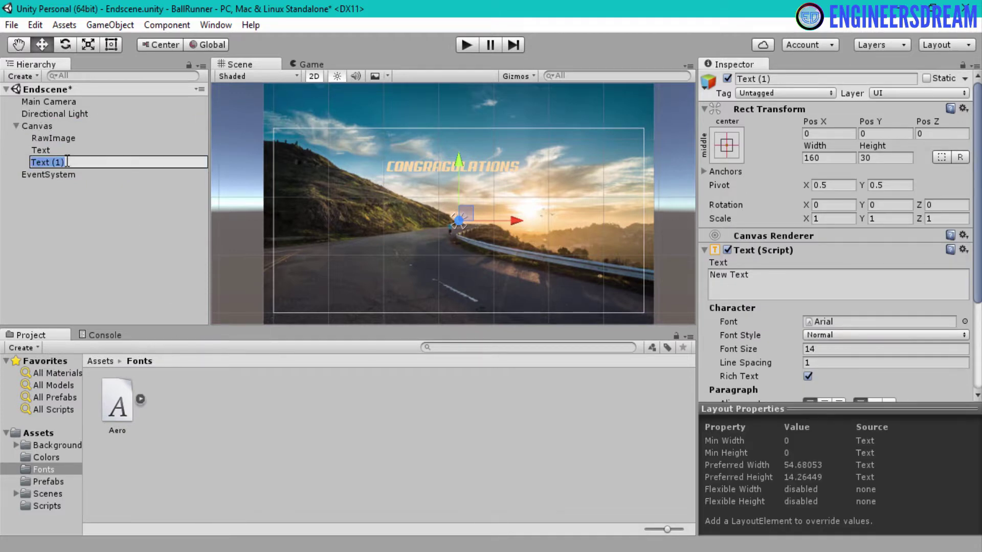
{"action": "type", "text": "Smalltext"}
{"action": "key", "text": "Return"}
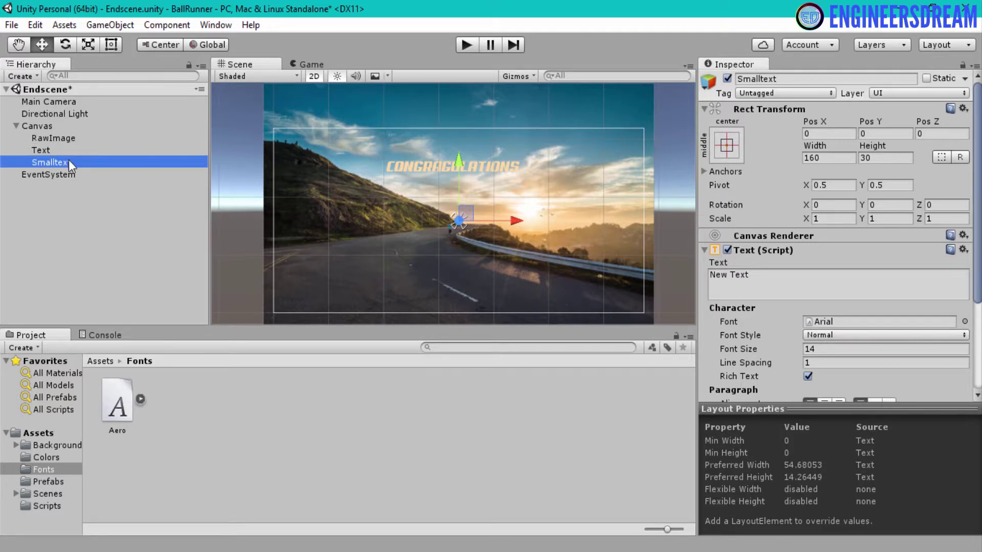
Step: Set Smalltext's text to "YOU JUST COMPLETED THE GAME" and widen its rectangle so the whole line fits
{"action": "left_click", "coordinate": [744, 280]}
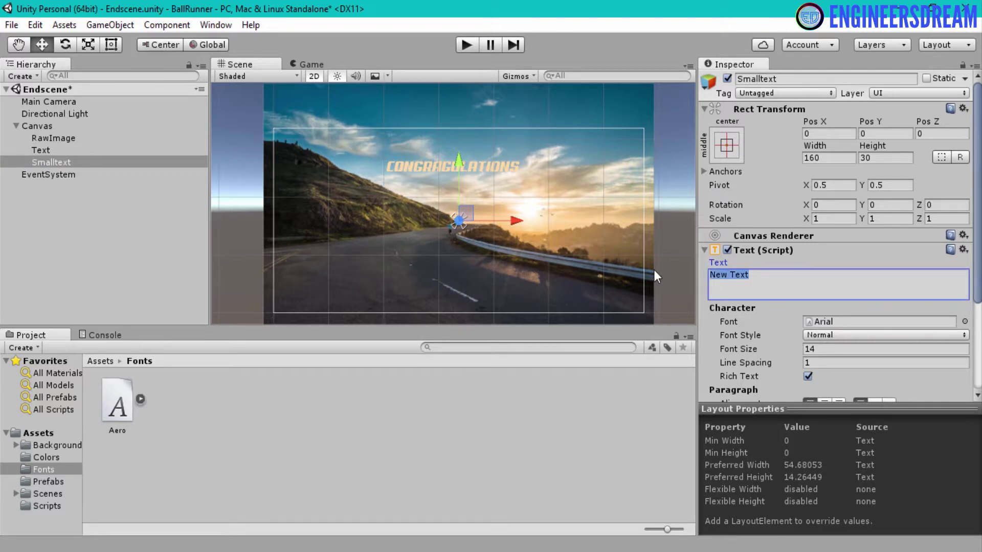
{"action": "type", "text": "YOU JUST COMPLETED THE GAME"}
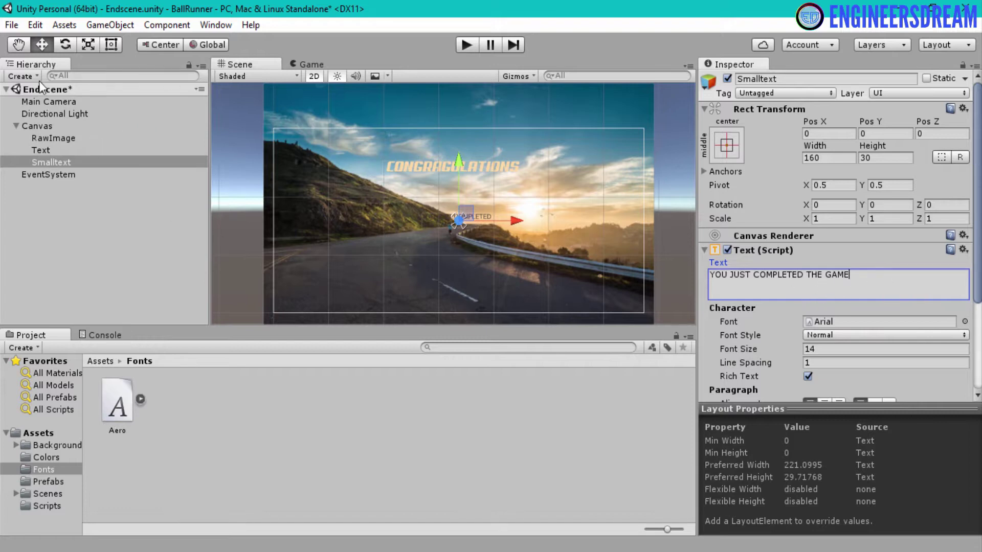
{"action": "left_click", "coordinate": [117, 48]}
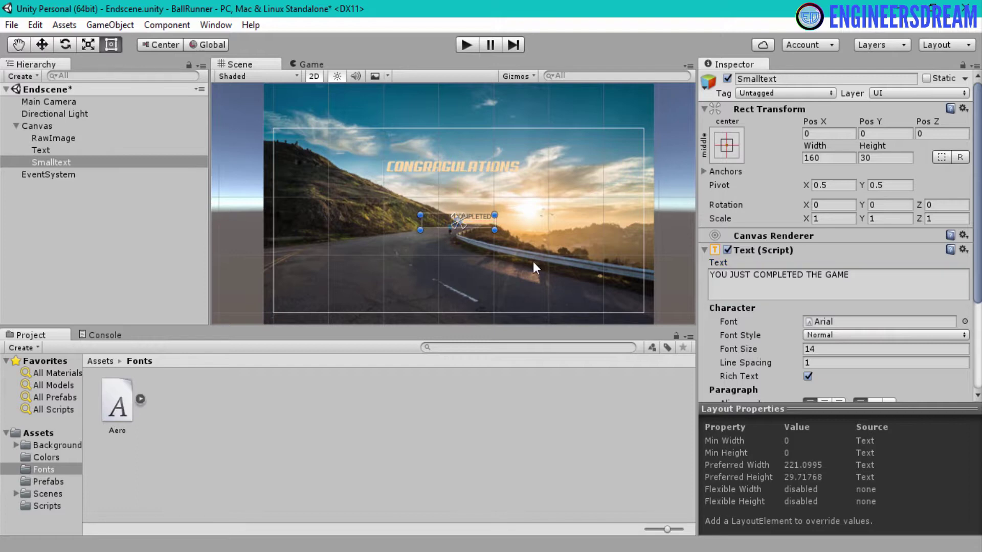
{"action": "left_click_drag", "start_coordinate": [495, 230], "coordinate": [558, 234]}
Step: Center-align Smalltext horizontally and move it directly beneath the congratulations text in the Scene view
{"action": "scroll", "coordinate": [808, 369], "scroll_direction": "down", "scroll_amount": 3}
{"action": "left_click", "coordinate": [823, 313]}
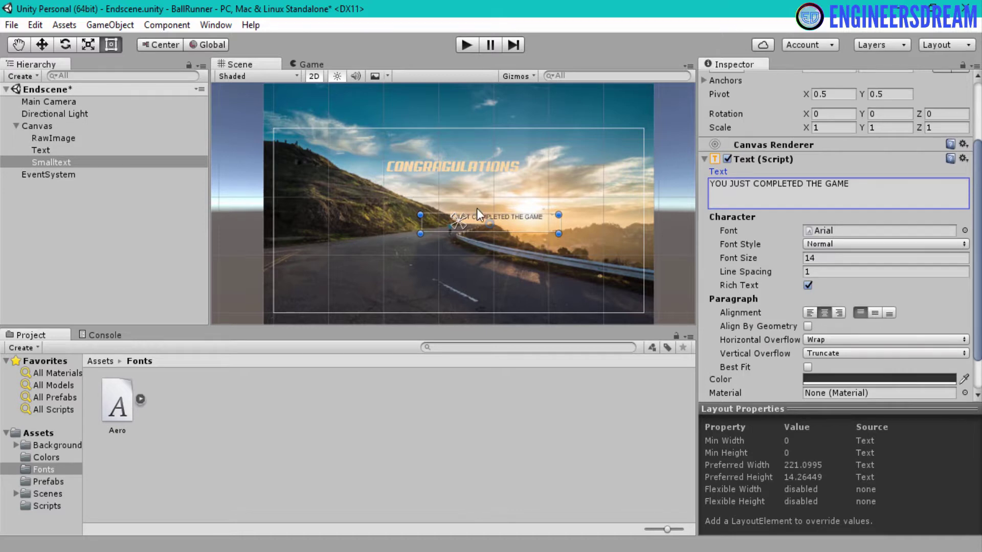
{"action": "left_click_drag", "start_coordinate": [499, 220], "coordinate": [464, 194]}
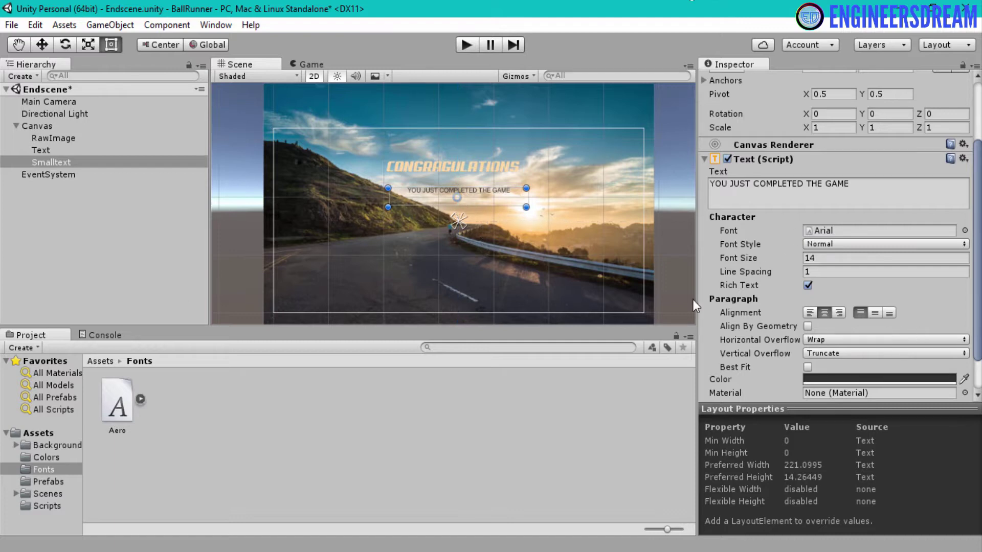
Step: Assign the Aero font to Smalltext and set its font size to 19
{"action": "left_click_drag", "start_coordinate": [119, 403], "coordinate": [824, 232]}
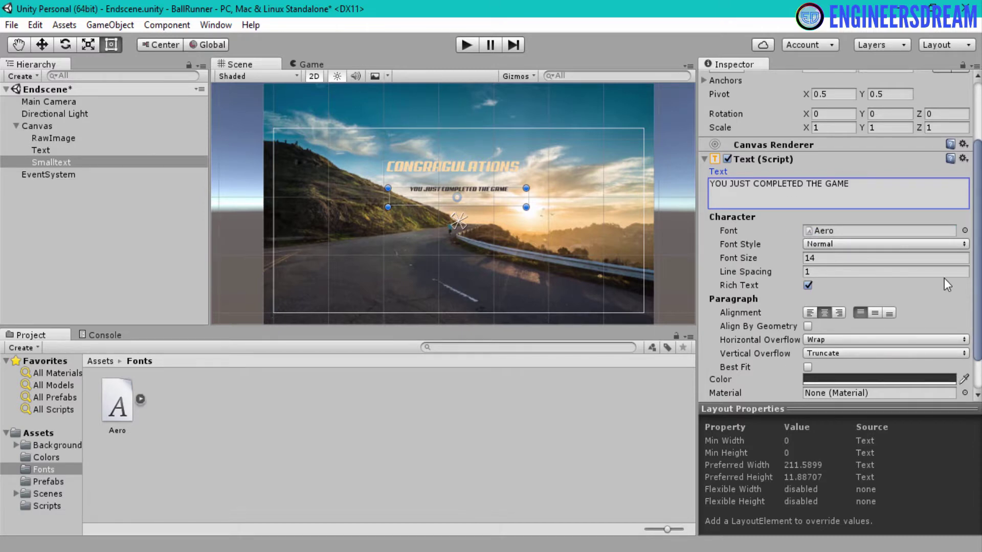
{"action": "left_click", "coordinate": [799, 259]}
{"action": "type", "text": "21"}
{"action": "key", "text": "BackSpace"}
{"action": "key", "text": "BackSpace"}
{"action": "type", "text": "19"}
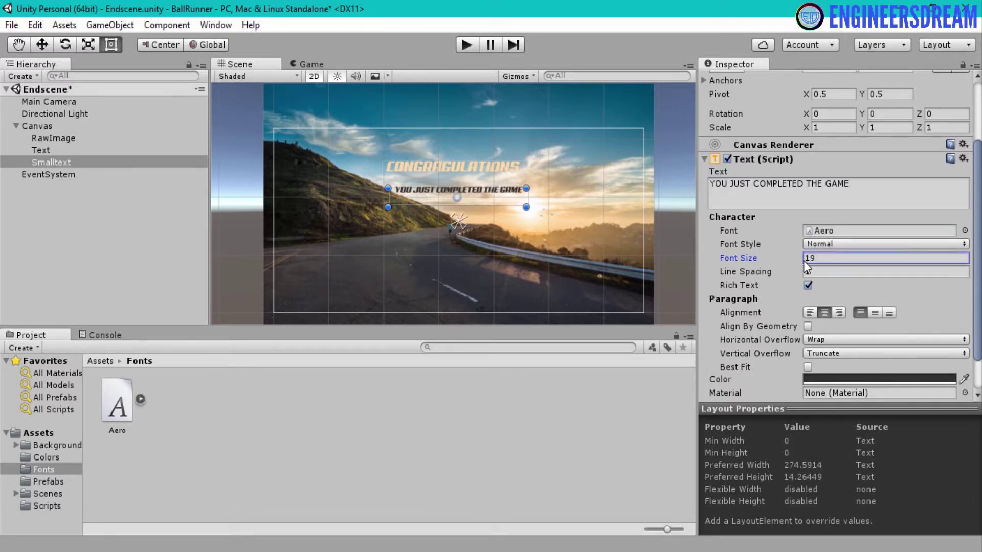
{"action": "key", "text": "Return"}
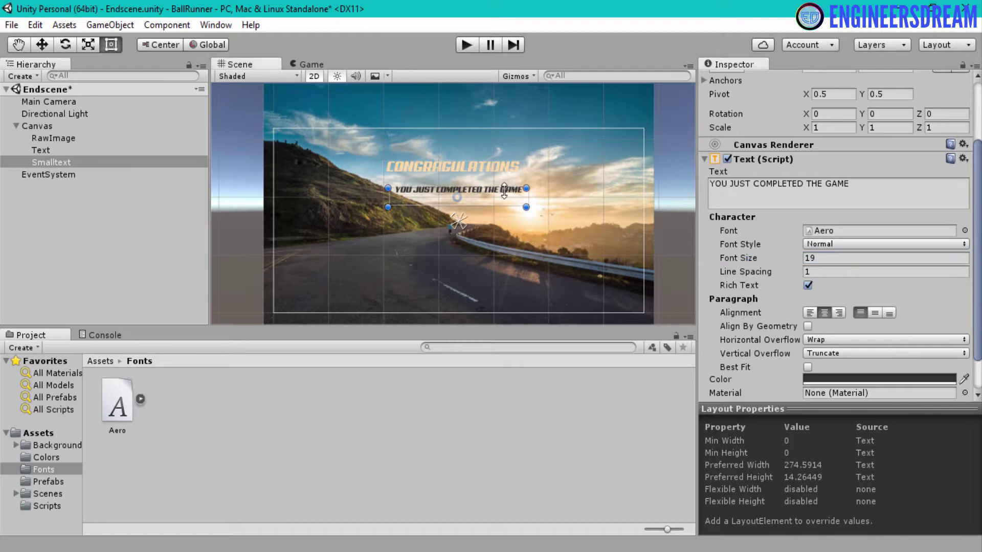
Step: Move Smalltext straight down to about mid-canvas and lower the RawImage background to a Pos Y of -77
{"action": "left_click", "coordinate": [42, 45]}
{"action": "left_click_drag", "start_coordinate": [458, 137], "coordinate": [454, 171]}
{"action": "left_click", "coordinate": [352, 98]}
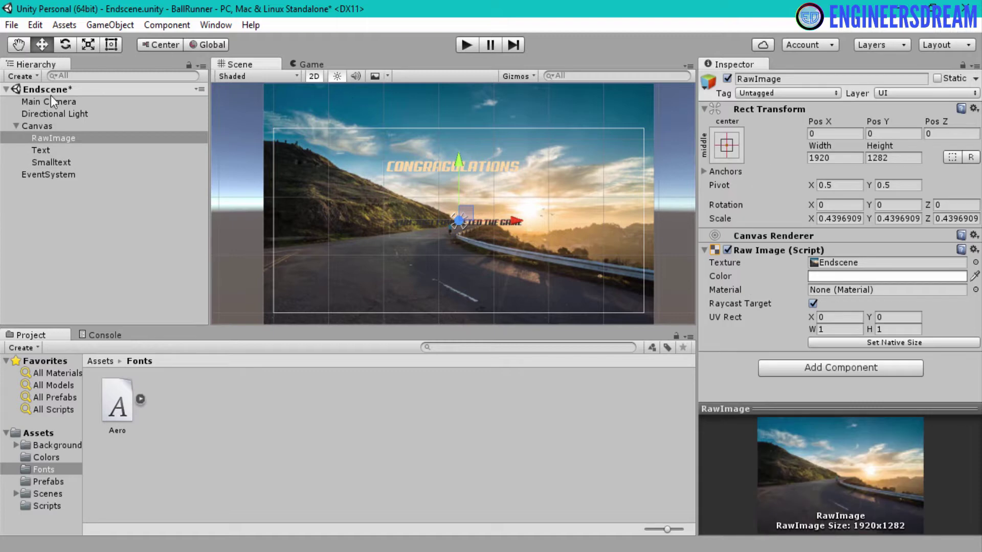
{"action": "scroll", "coordinate": [466, 225], "scroll_direction": "down", "scroll_amount": 4}
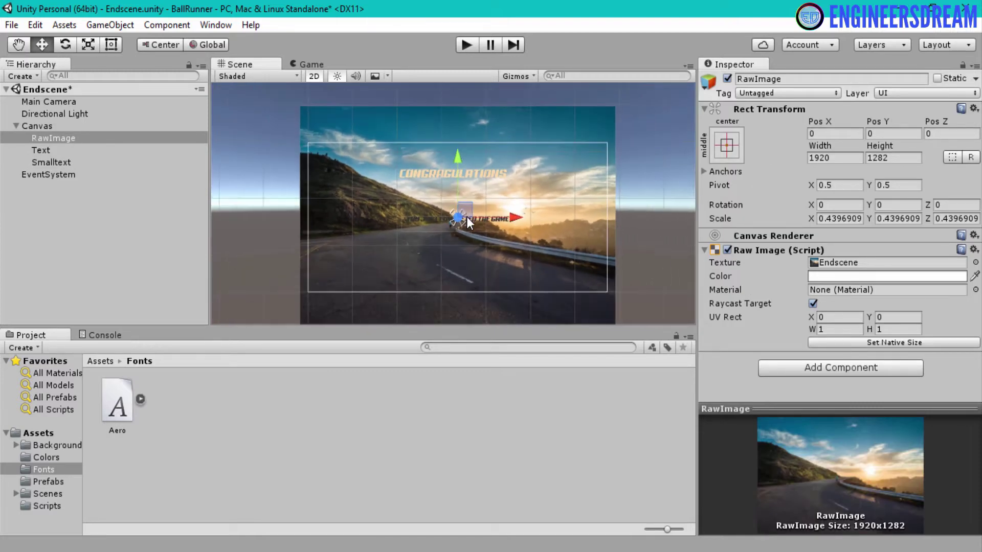
{"action": "left_click_drag", "start_coordinate": [452, 156], "coordinate": [452, 186]}
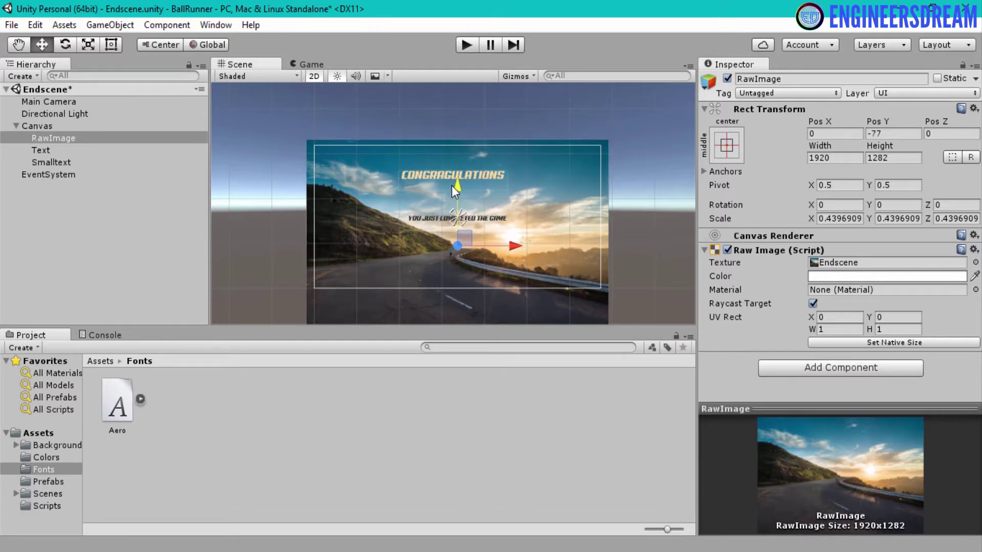
Step: Give Smalltext a blue color sampled from the sky in the background image, and run the scene to preview it
{"action": "left_click", "coordinate": [419, 216]}
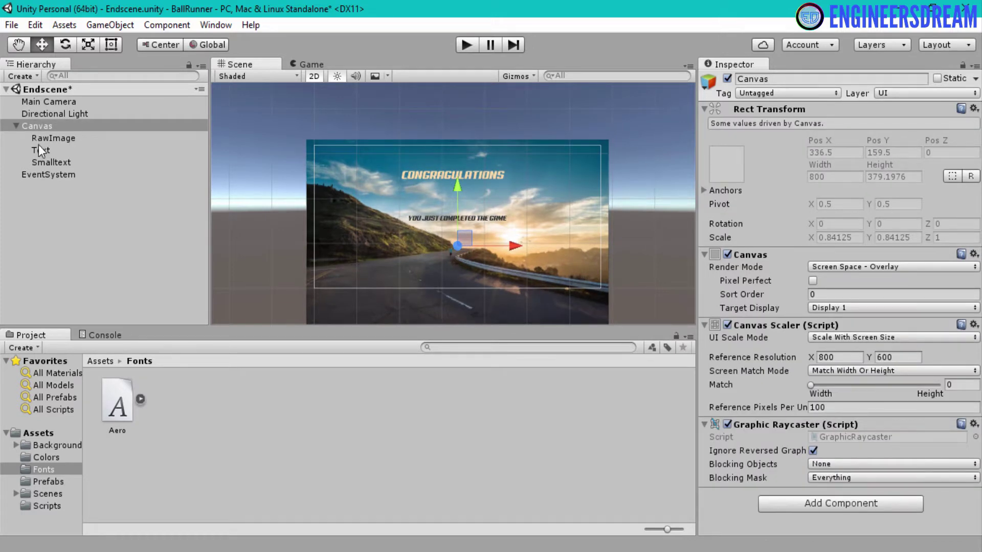
{"action": "left_click", "coordinate": [50, 158]}
{"action": "scroll", "coordinate": [923, 297], "scroll_direction": "down", "scroll_amount": 5}
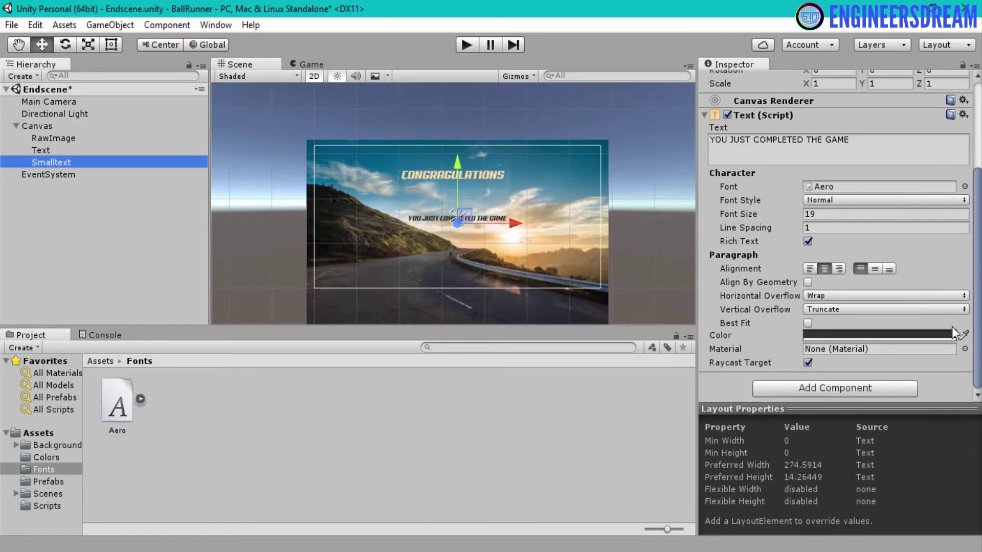
{"action": "left_click", "coordinate": [964, 335]}
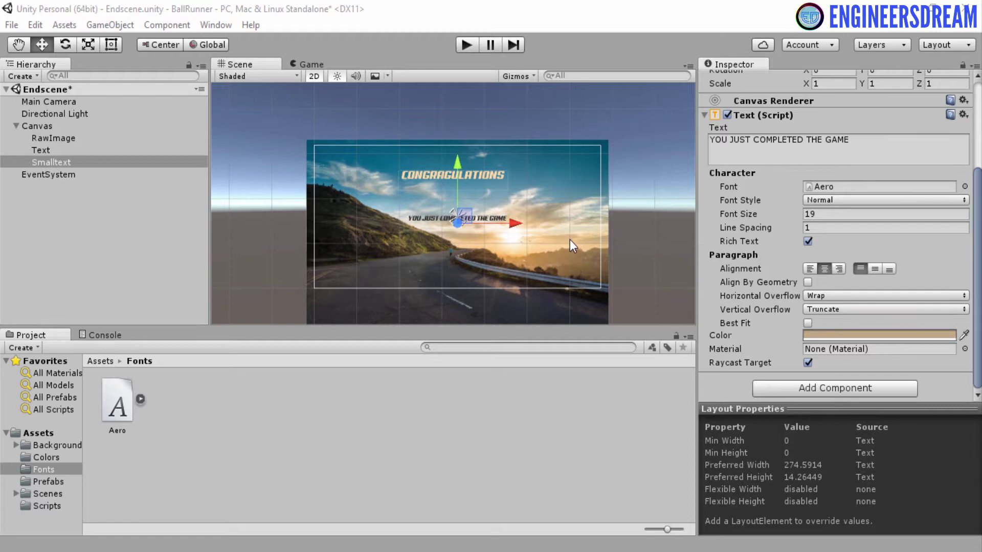
{"action": "left_click", "coordinate": [566, 176]}
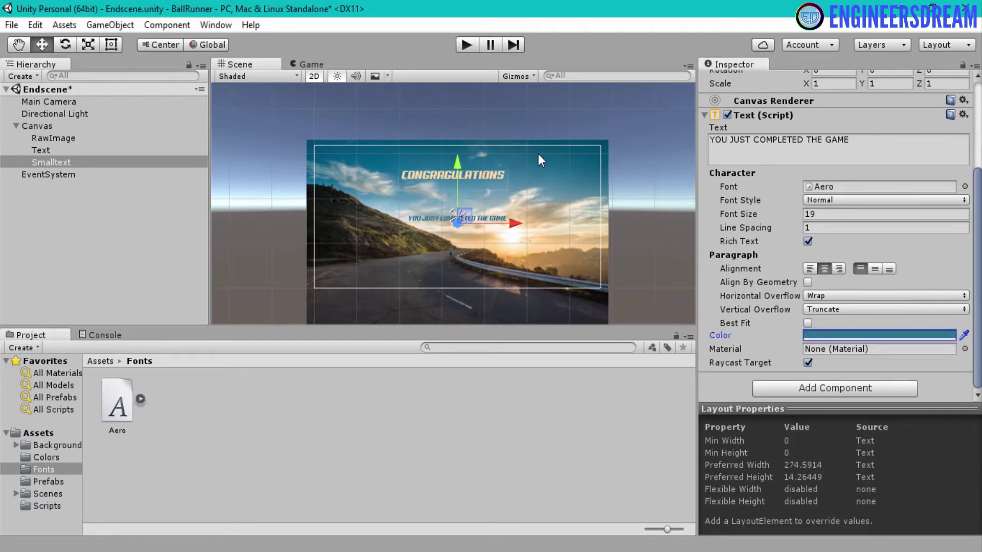
{"action": "left_click", "coordinate": [471, 41]}
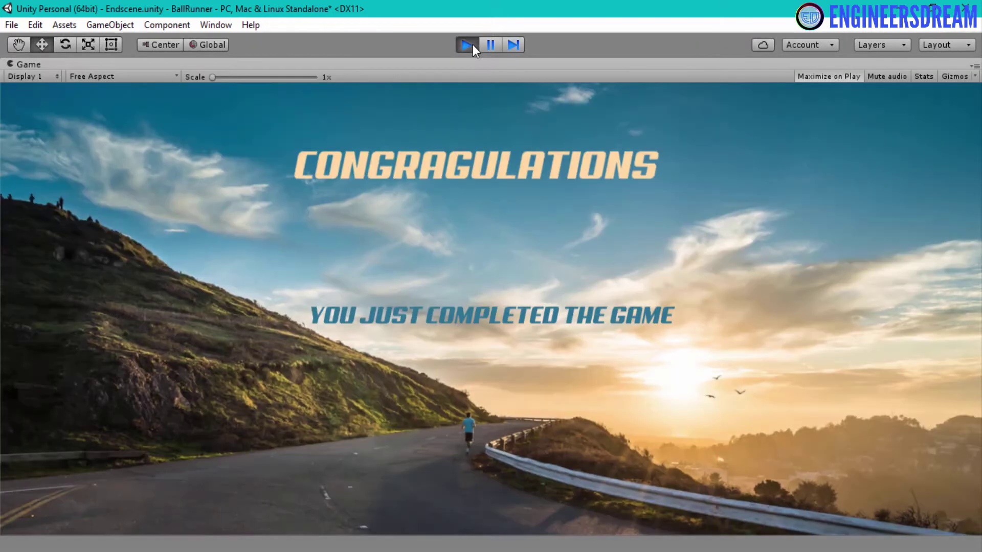